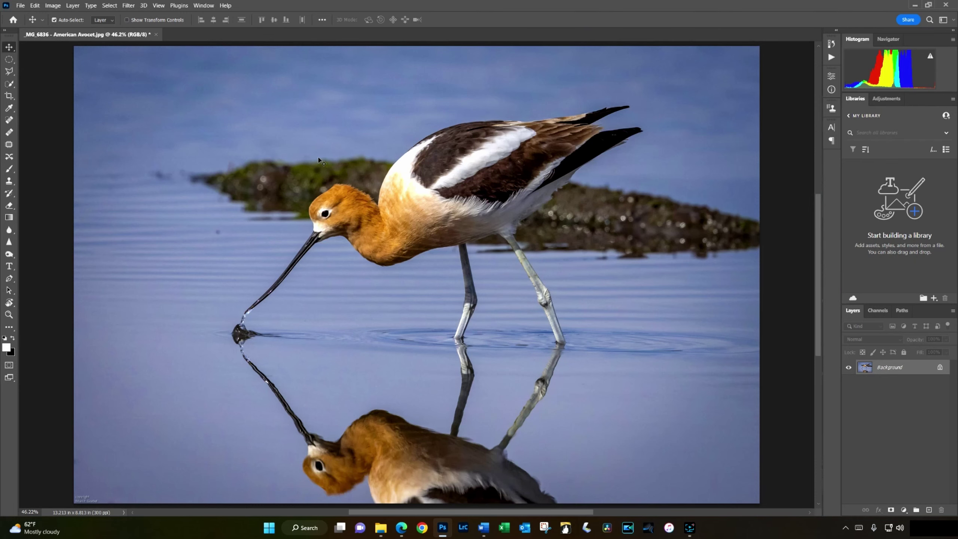
Pick the Quick Selection tool and confirm Select Subject processing stays on Cloud (Detailed results)
{"action": "left_click", "coordinate": [9, 84]}
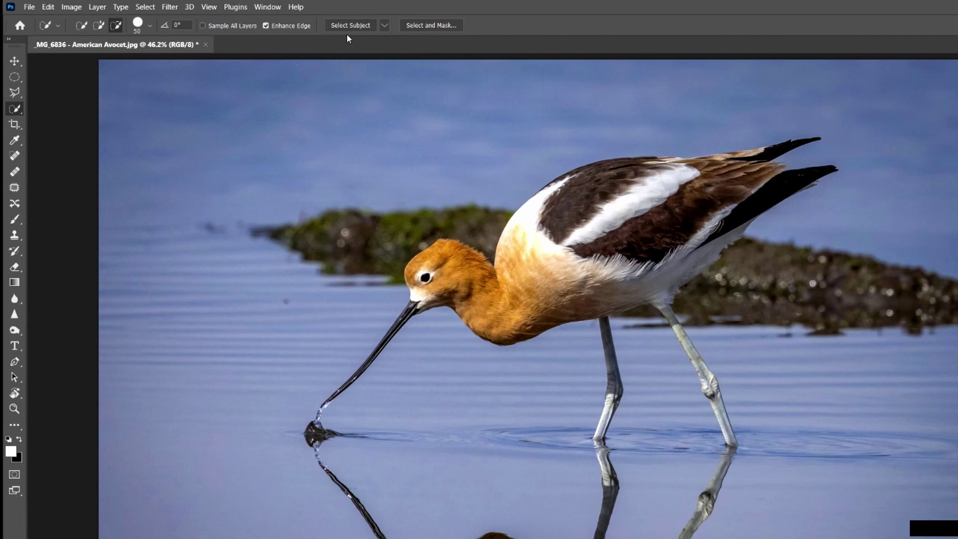
{"action": "left_click", "coordinate": [384, 25]}
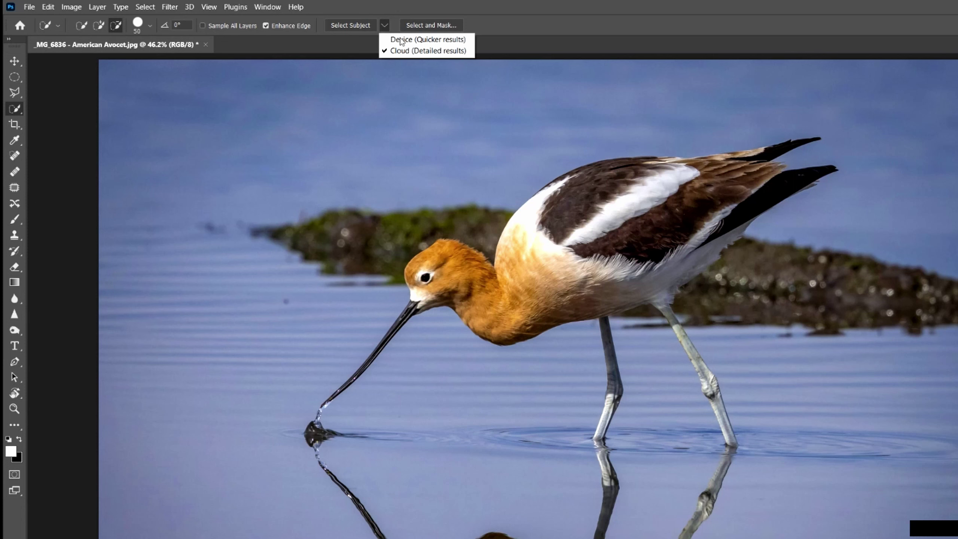
{"action": "left_click", "coordinate": [300, 47]}
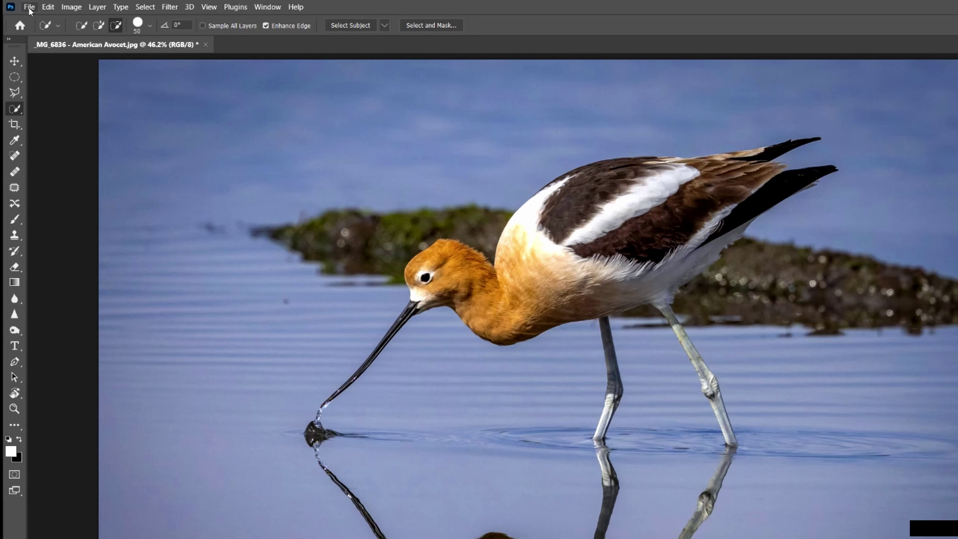
{"action": "left_click", "coordinate": [48, 6]}
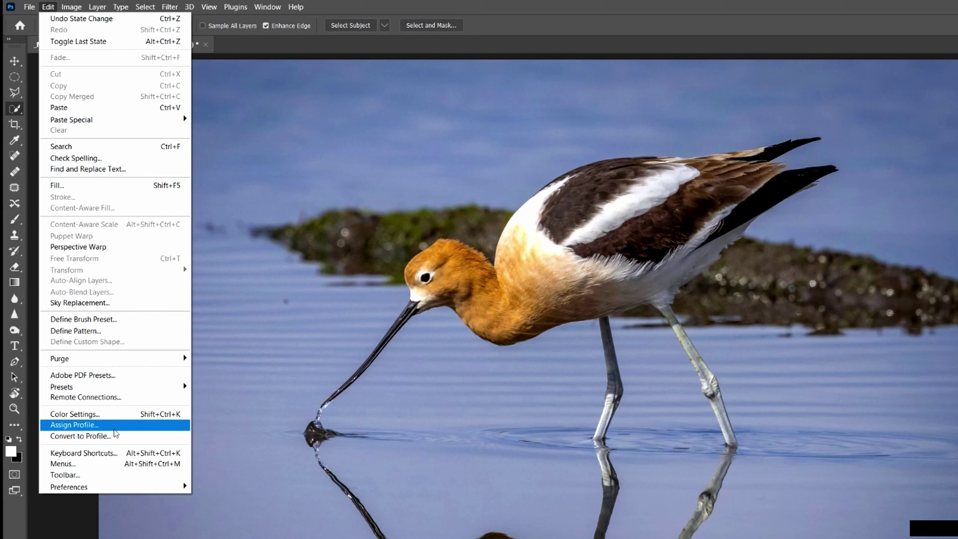
{"action": "mouse_move", "coordinate": [115, 486]}
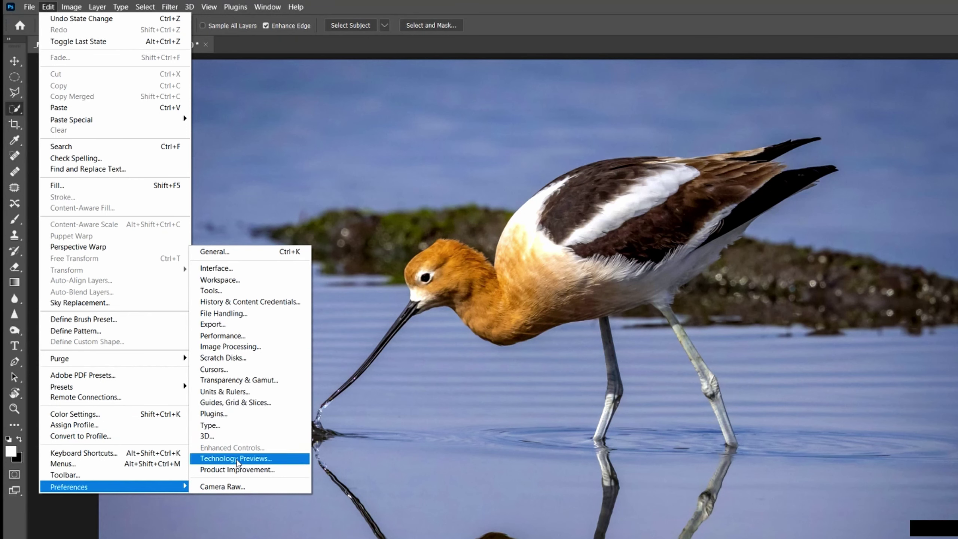
{"action": "left_click", "coordinate": [255, 351]}
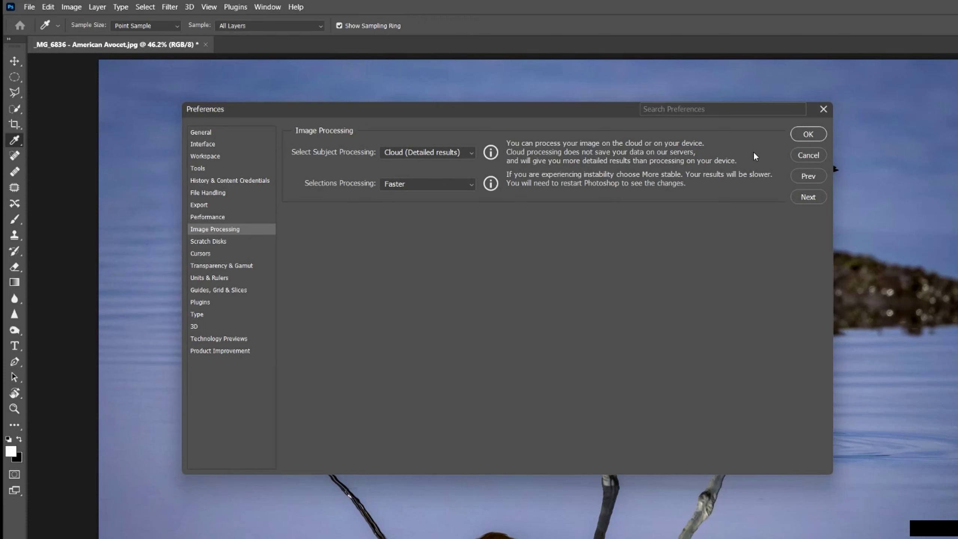
{"action": "left_click", "coordinate": [808, 133]}
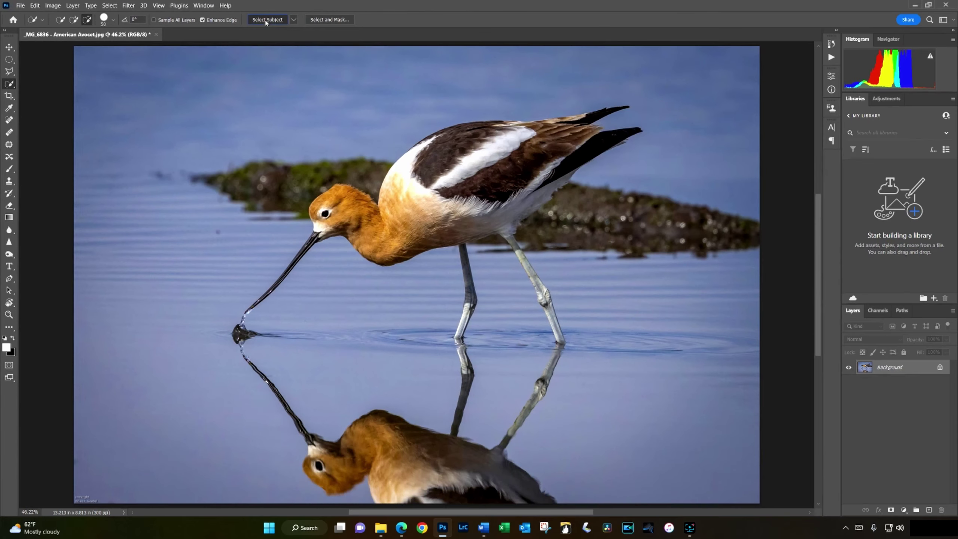
Select Subject on the avocet, then subtract its water reflection with a Polygonal Lasso outline
{"action": "left_click", "coordinate": [350, 25]}
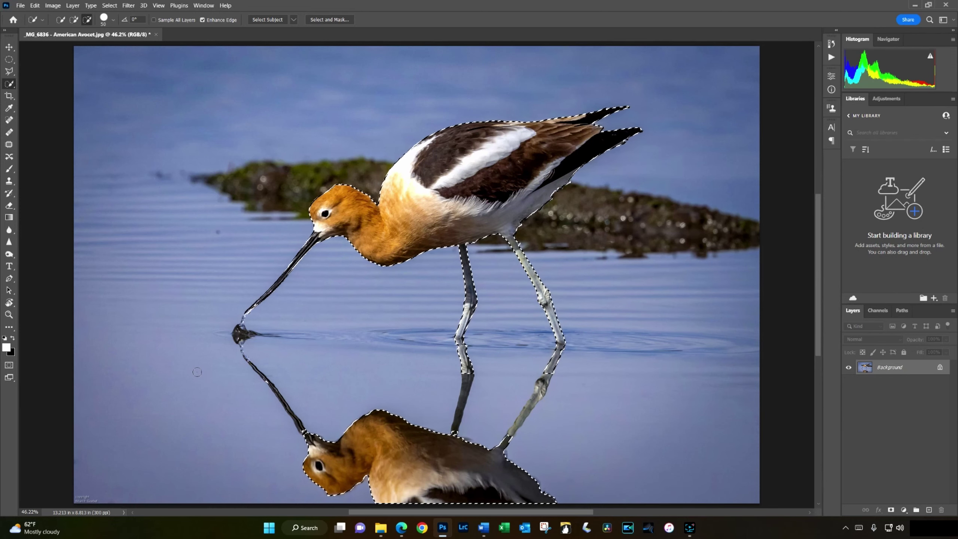
{"action": "key", "text": "l"}
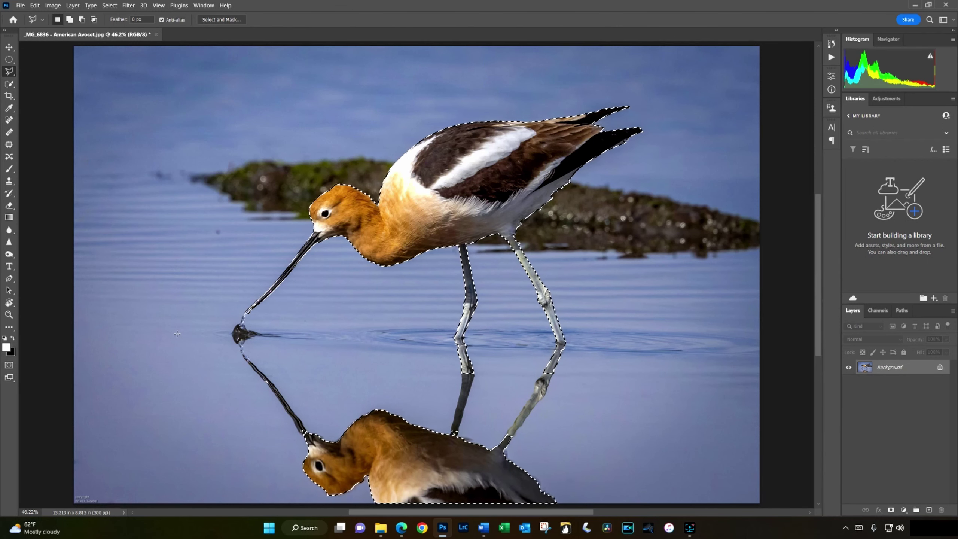
{"action": "left_click", "coordinate": [177, 333], "text": "alt"}
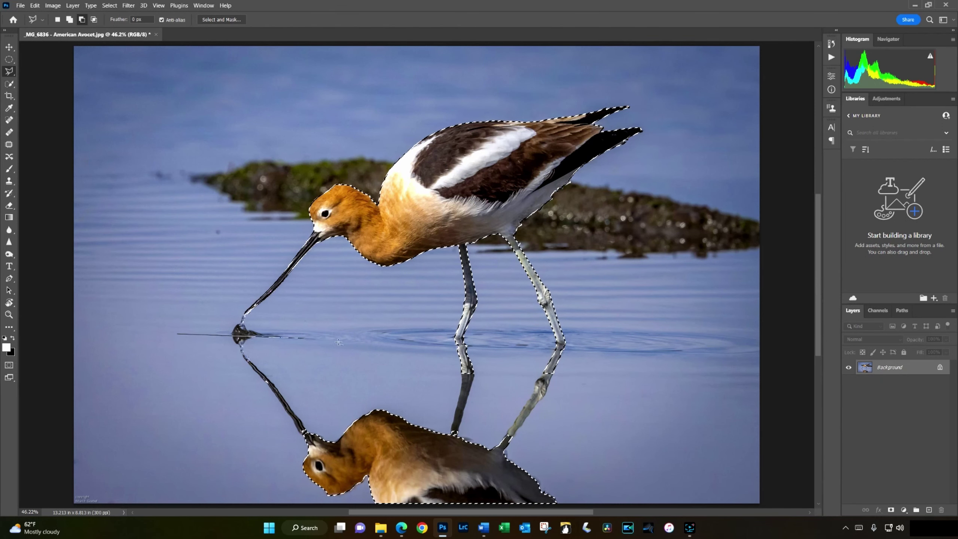
{"action": "left_click", "coordinate": [613, 351]}
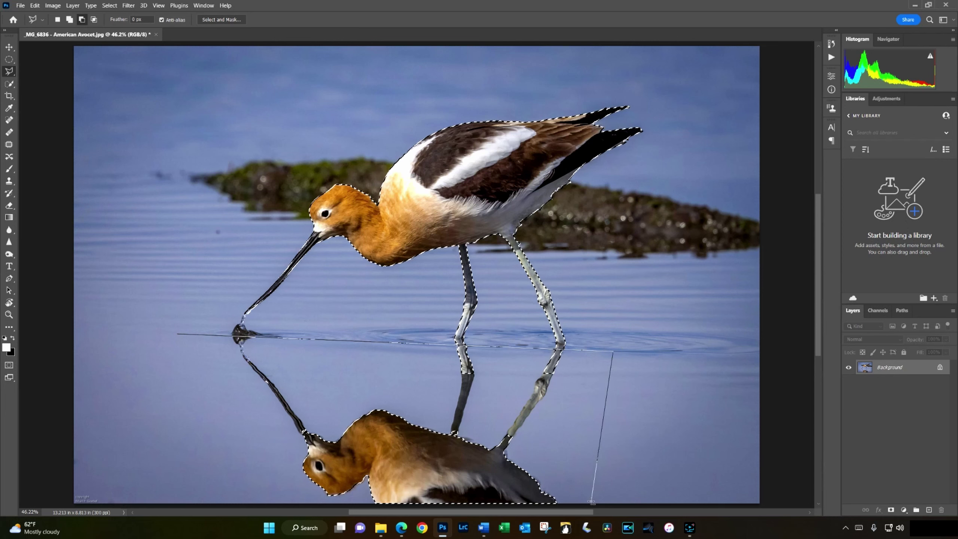
{"action": "left_click", "coordinate": [589, 505]}
{"action": "left_click", "coordinate": [275, 504]}
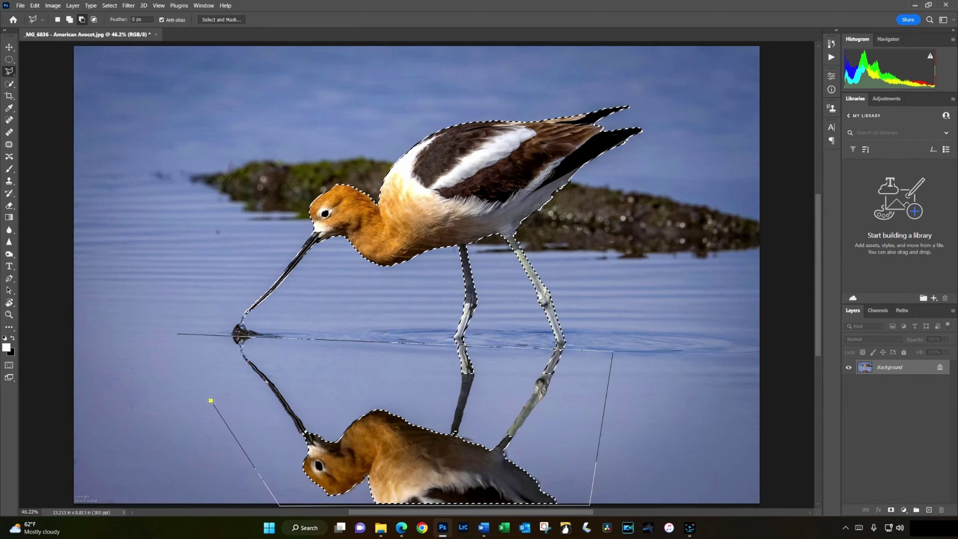
{"action": "double_click", "coordinate": [210, 399]}
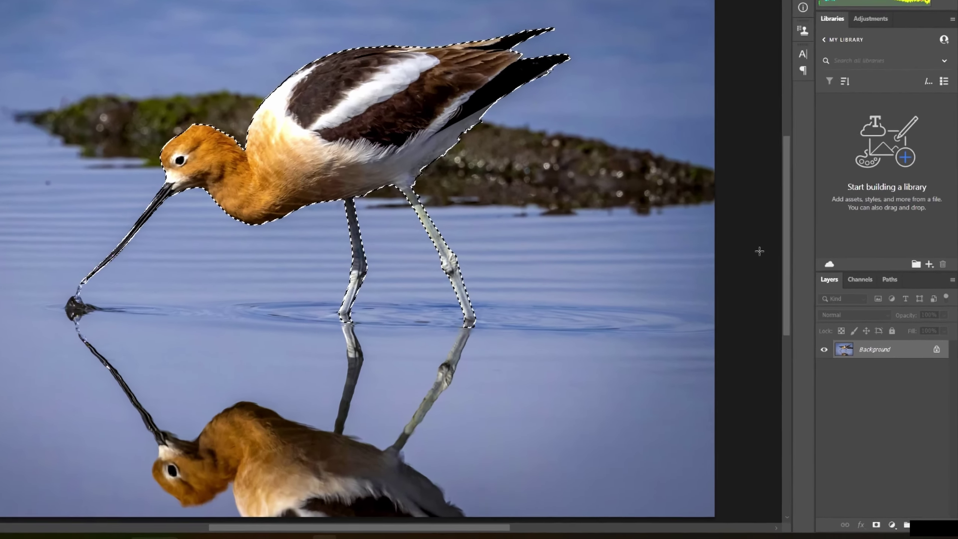
Copy the selected bird onto a new layer named 'Bird'
{"action": "key", "text": "ctrl+j"}
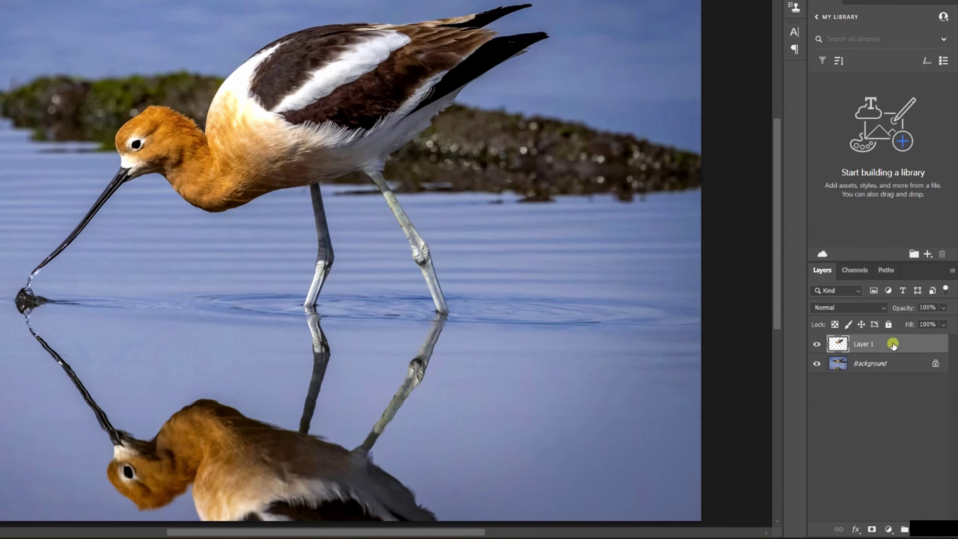
{"action": "left_click", "coordinate": [817, 363]}
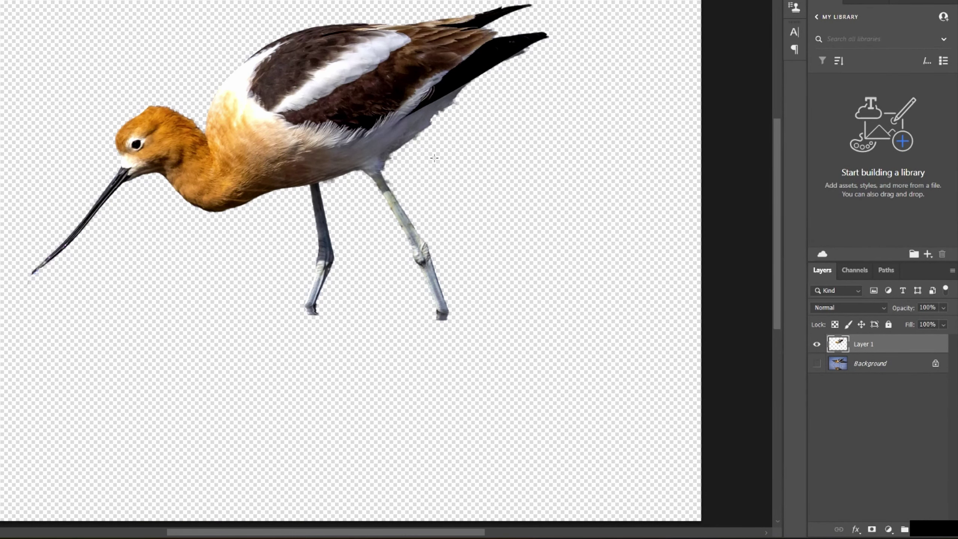
{"action": "double_click", "coordinate": [871, 344]}
{"action": "type", "text": "Bird"}
{"action": "key", "text": "Return"}
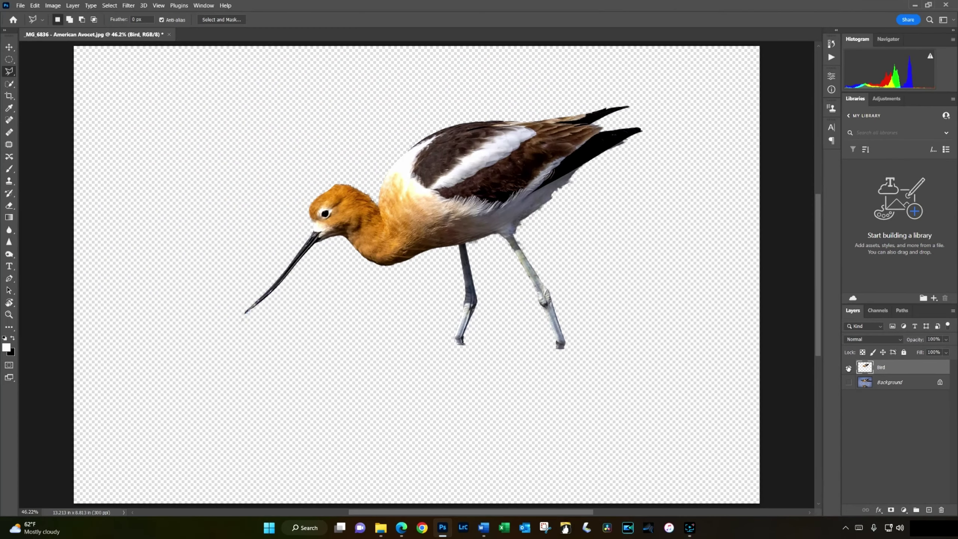
Hide the Bird layer and make the visible Background layer active
{"action": "left_click", "coordinate": [817, 344]}
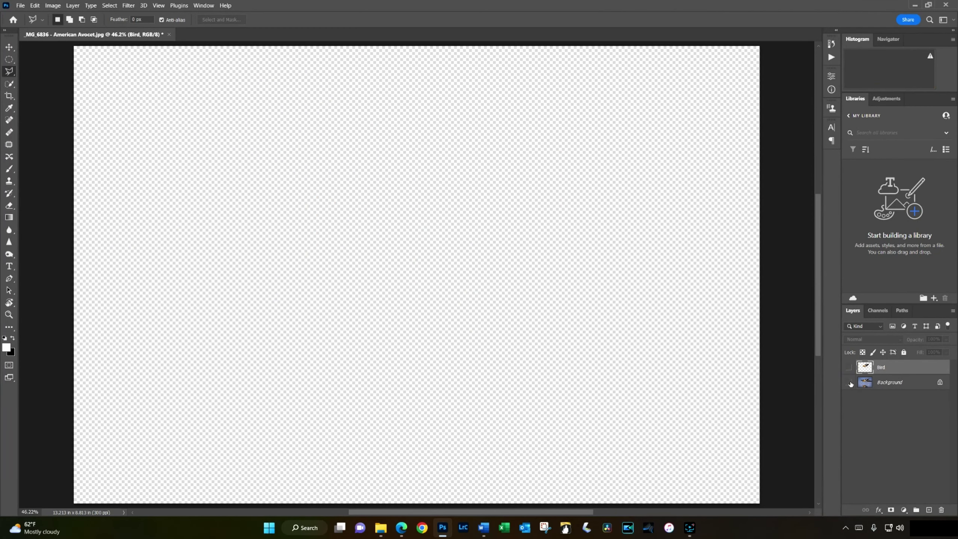
{"action": "left_click", "coordinate": [848, 382]}
{"action": "left_click", "coordinate": [892, 382]}
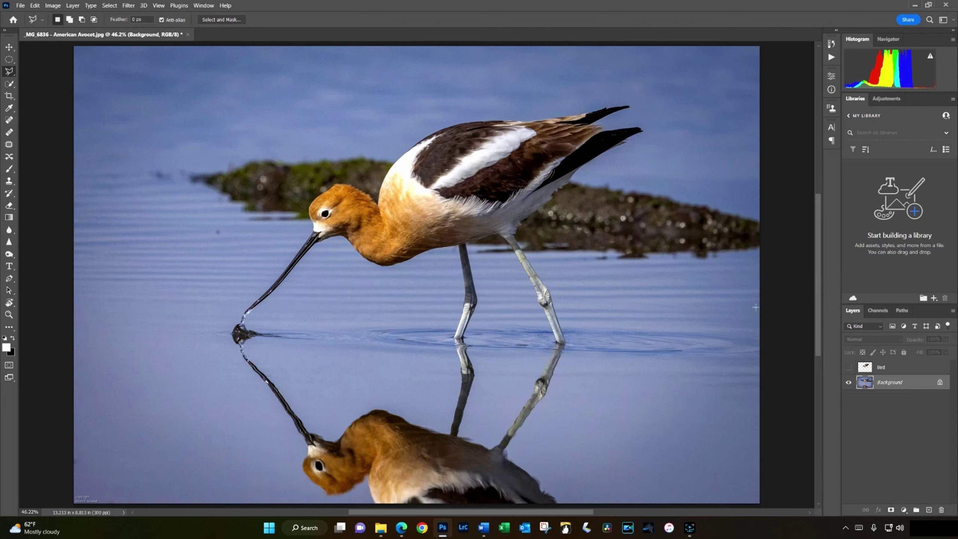
Content-Aware Fill the bird's outline on Background, excluding its beak, body and leg reflections from sampling
{"action": "left_click", "coordinate": [865, 366], "text": "ctrl"}
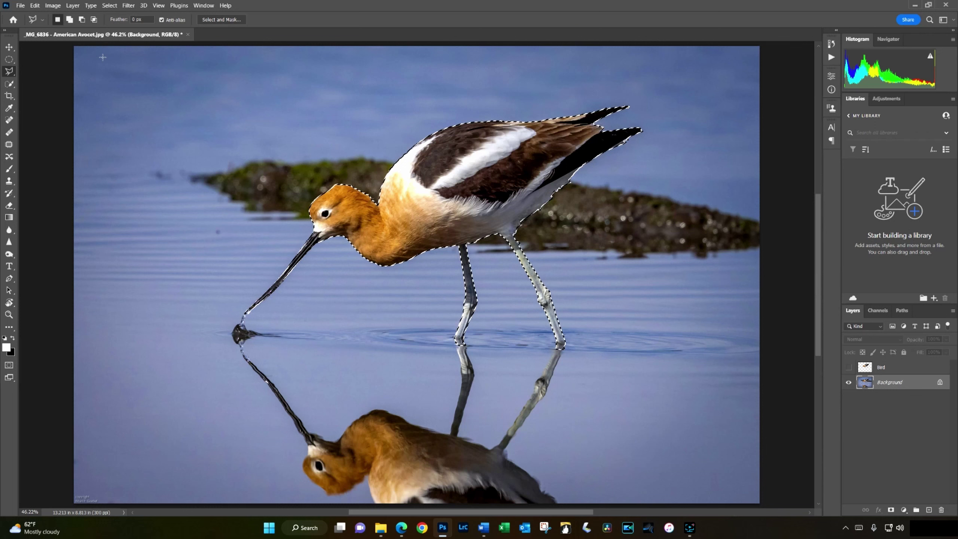
{"action": "right_click", "coordinate": [424, 196]}
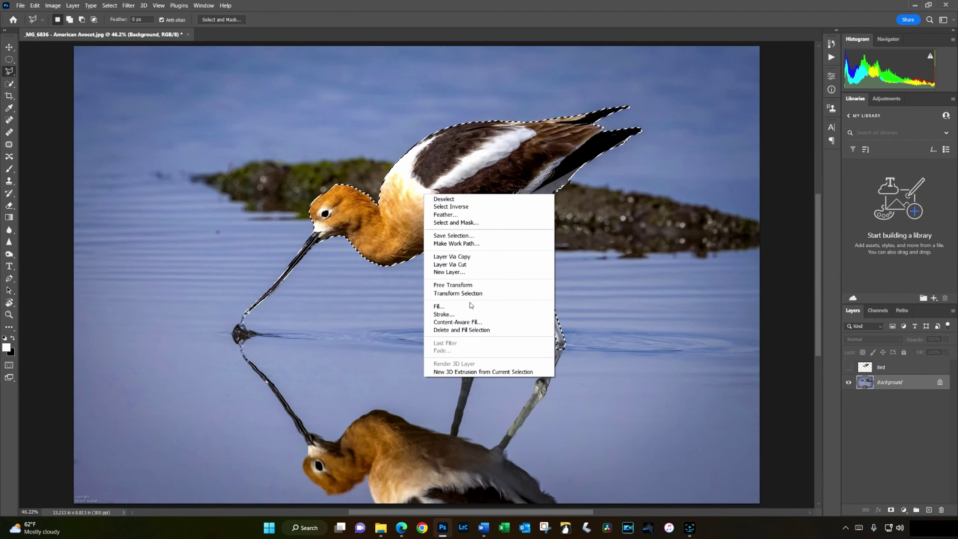
{"action": "left_click", "coordinate": [467, 321]}
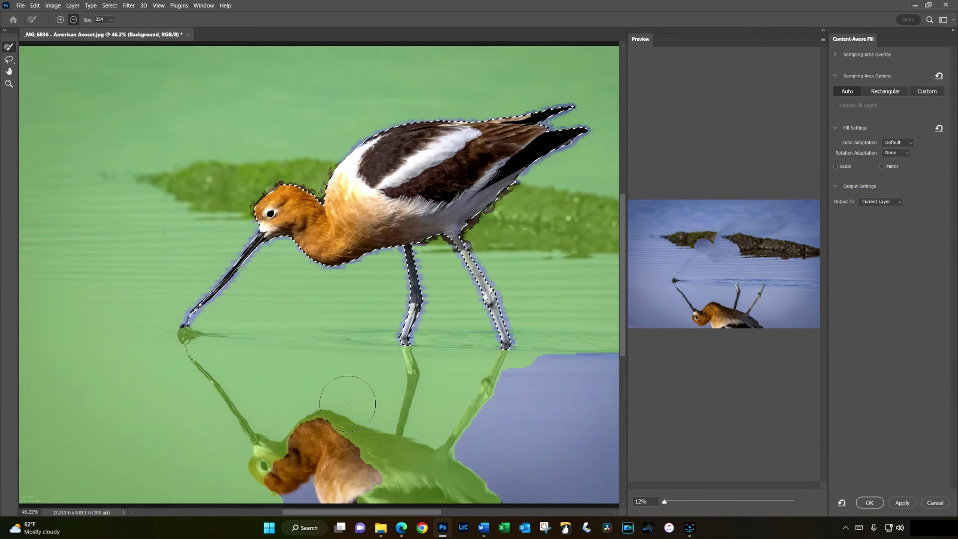
{"action": "left_click_drag", "start_coordinate": [359, 444], "coordinate": [424, 459]}
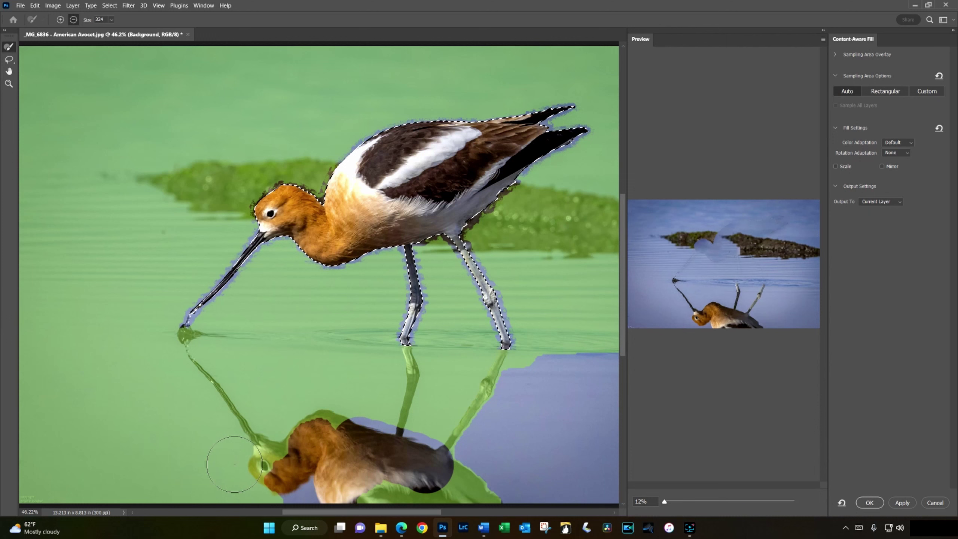
{"action": "mouse_move", "coordinate": [234, 464]}
{"action": "left_mouse_down"}
{"action": "mouse_move", "coordinate": [339, 408]}
{"action": "mouse_move", "coordinate": [434, 491]}
{"action": "mouse_move", "coordinate": [457, 475]}
{"action": "left_mouse_up"}
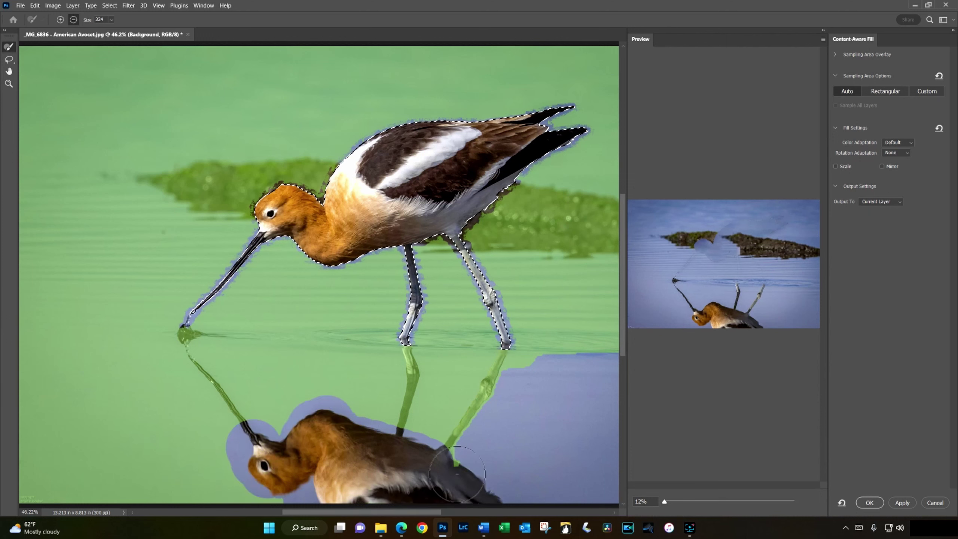
{"action": "key", "text": "bracketleft"}
{"action": "key", "text": "bracketleft"}
{"action": "key", "text": "bracketleft"}
{"action": "key", "text": "bracketleft"}
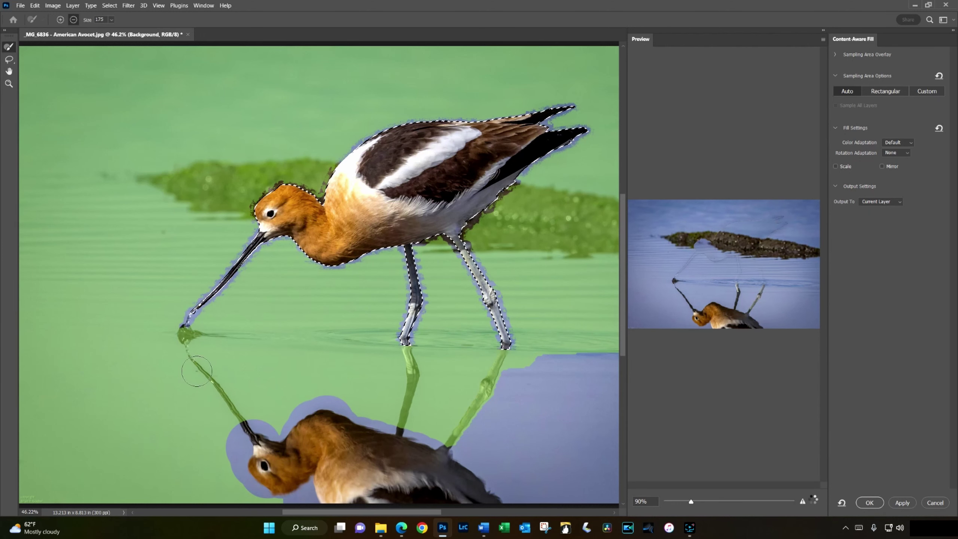
{"action": "left_click_drag", "start_coordinate": [185, 337], "coordinate": [251, 430]}
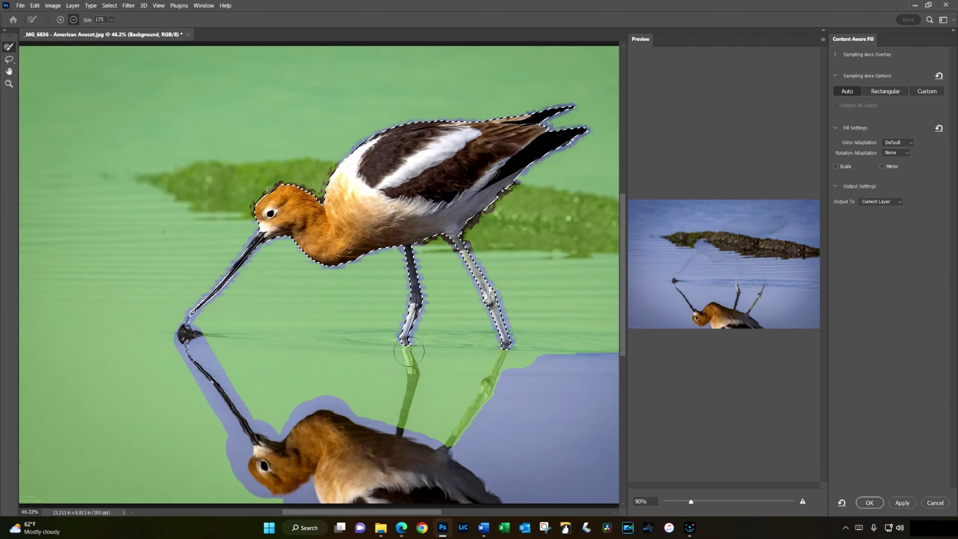
{"action": "left_click_drag", "start_coordinate": [409, 351], "coordinate": [392, 449]}
{"action": "left_click_drag", "start_coordinate": [504, 357], "coordinate": [454, 460]}
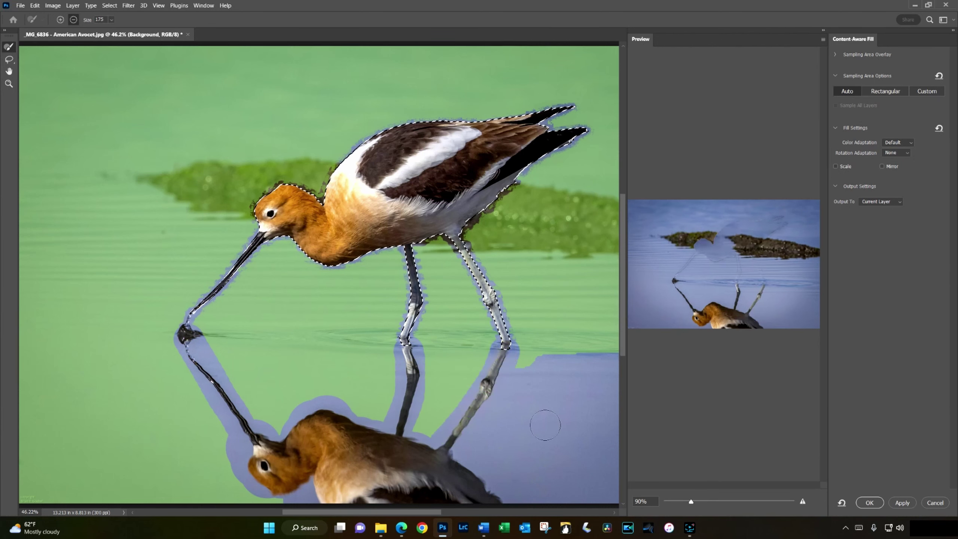
{"action": "scroll", "coordinate": [748, 416], "scroll_direction": "down", "scroll_amount": 5}
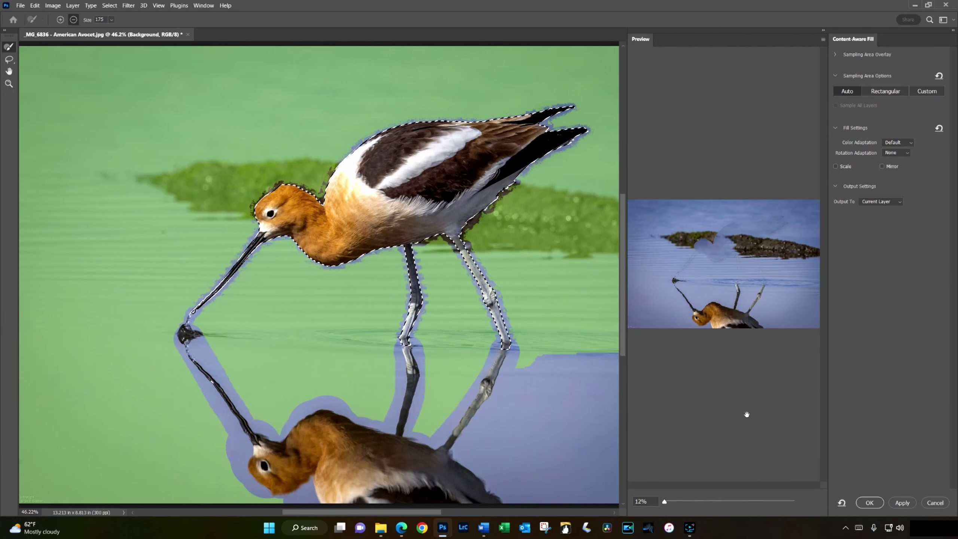
{"action": "left_click", "coordinate": [868, 503]}
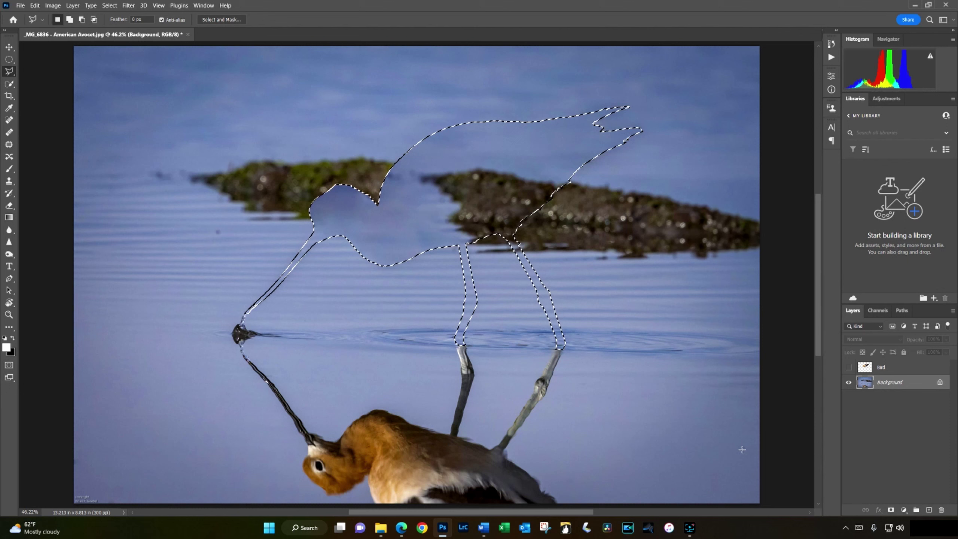
Deselect and inspect the fill at 100% around the head, body and legs
{"action": "key", "text": "ctrl+d"}
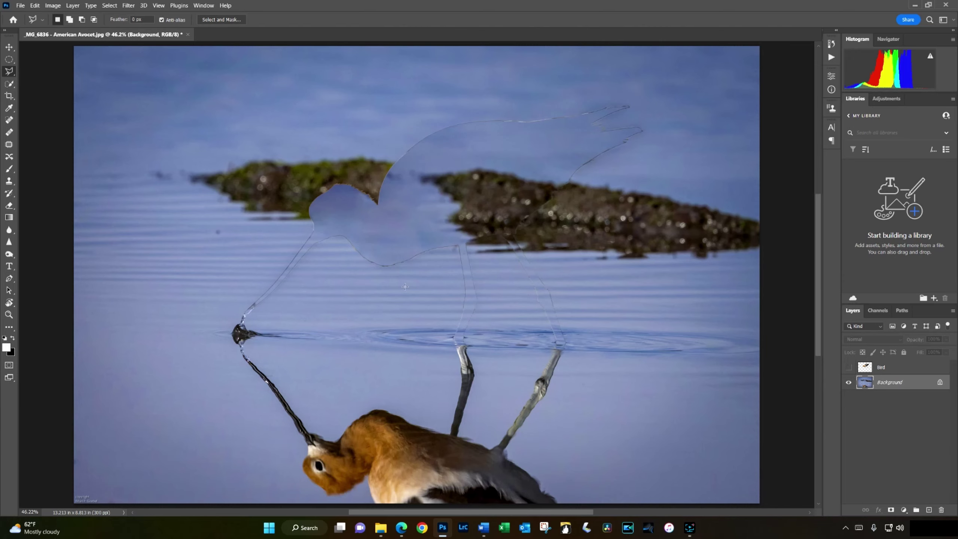
{"action": "key", "text": "ctrl+1"}
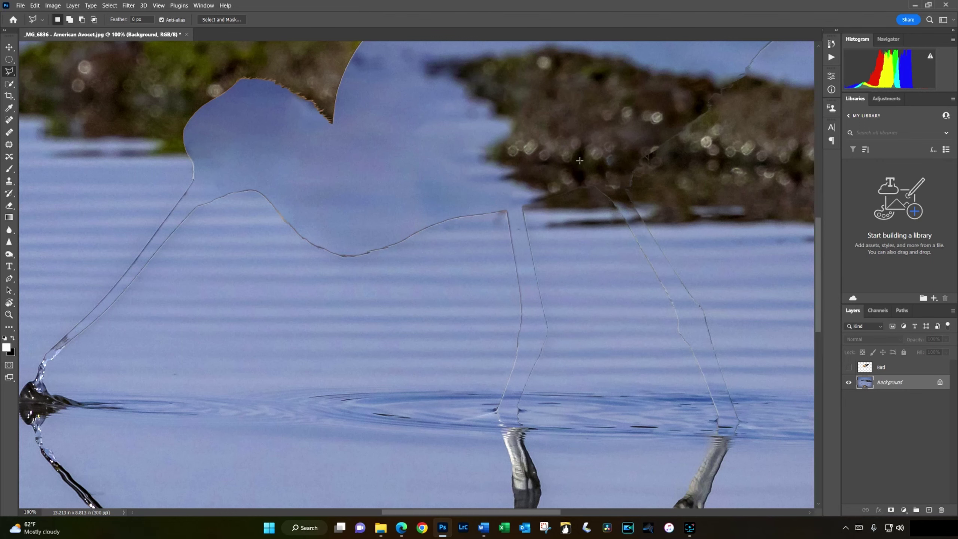
{"action": "mouse_move", "coordinate": [579, 160]}
{"action": "left_mouse_down"}
{"action": "mouse_move", "coordinate": [513, 422]}
{"action": "mouse_move", "coordinate": [367, 406]}
{"action": "mouse_move", "coordinate": [587, 306]}
{"action": "left_mouse_up"}
{"action": "left_click_drag", "start_coordinate": [456, 343], "coordinate": [509, 327]}
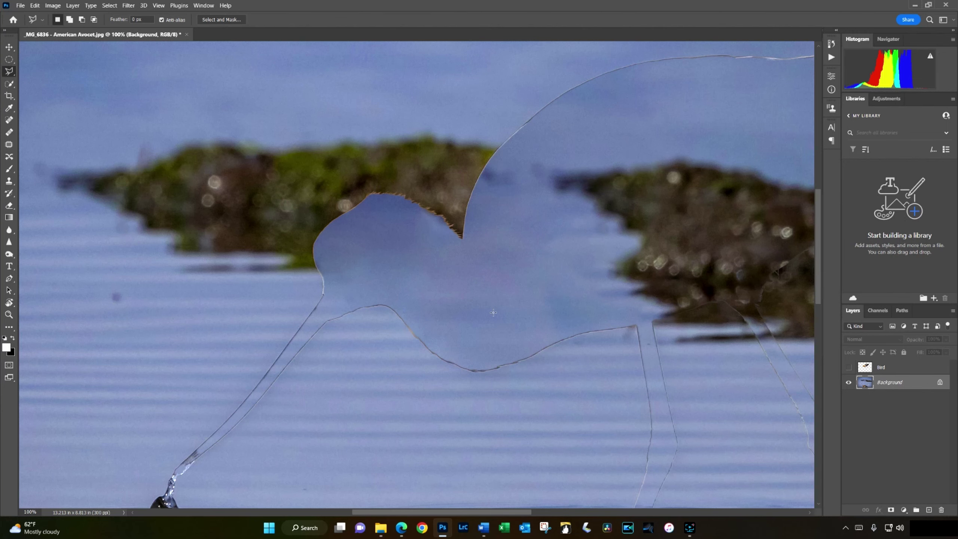
Undo the fill, zoom to fit the whole image and reselect the bird outline
{"action": "key", "text": "ctrl+z"}
{"action": "key", "text": "ctrl+z"}
{"action": "key", "text": "ctrl+z"}
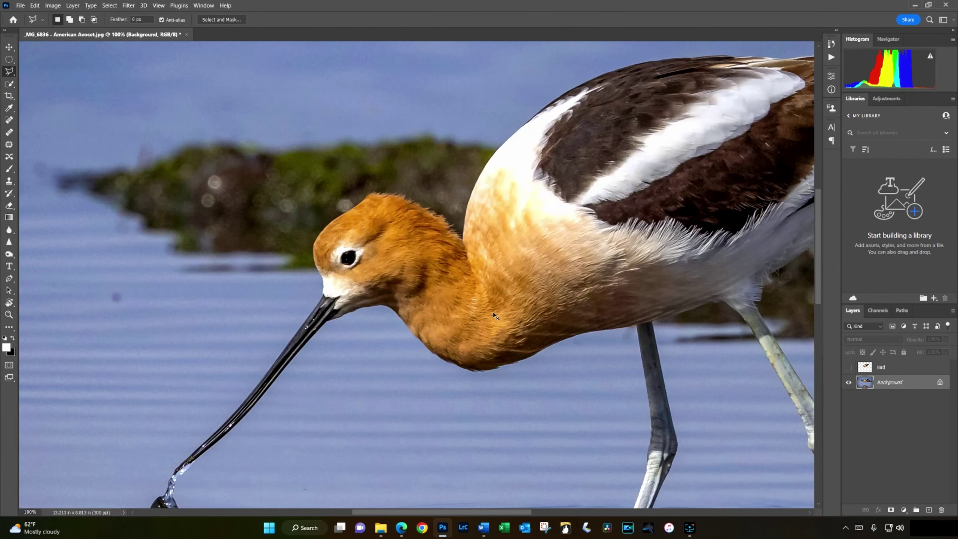
{"action": "key", "text": "ctrl+0"}
{"action": "key", "text": "ctrl+shift+d"}
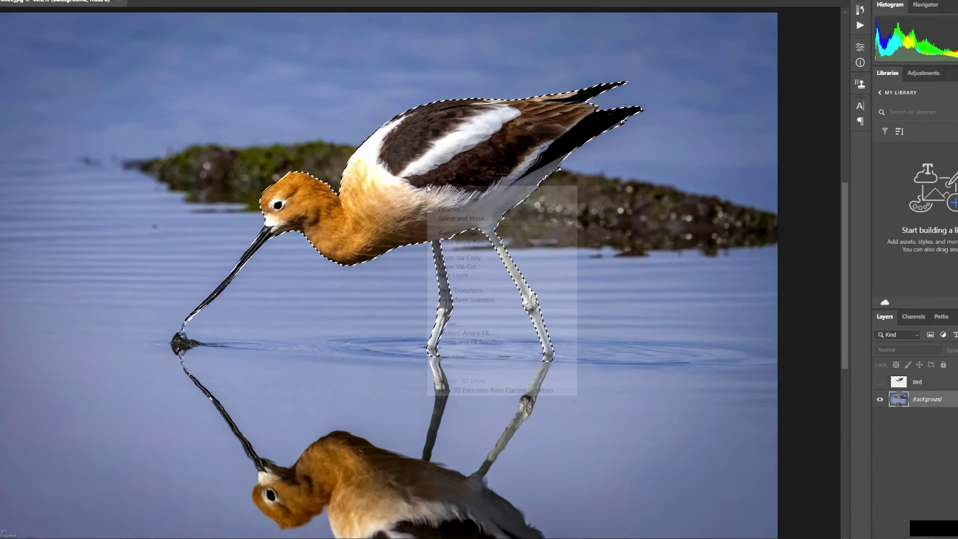
Reapply the fill to the bird area and toggle the Bird layer on and off to compare
{"action": "right_click", "coordinate": [455, 199]}
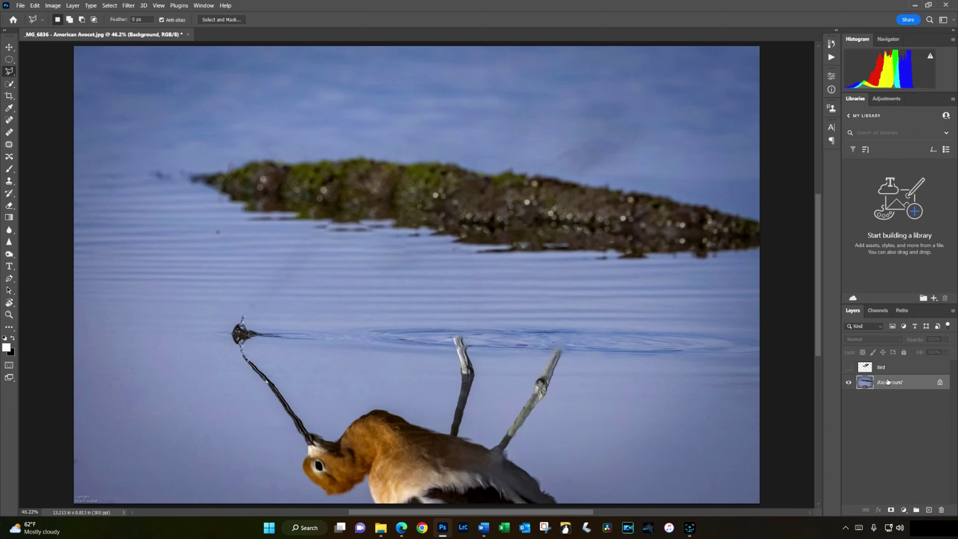
{"action": "left_click", "coordinate": [849, 366]}
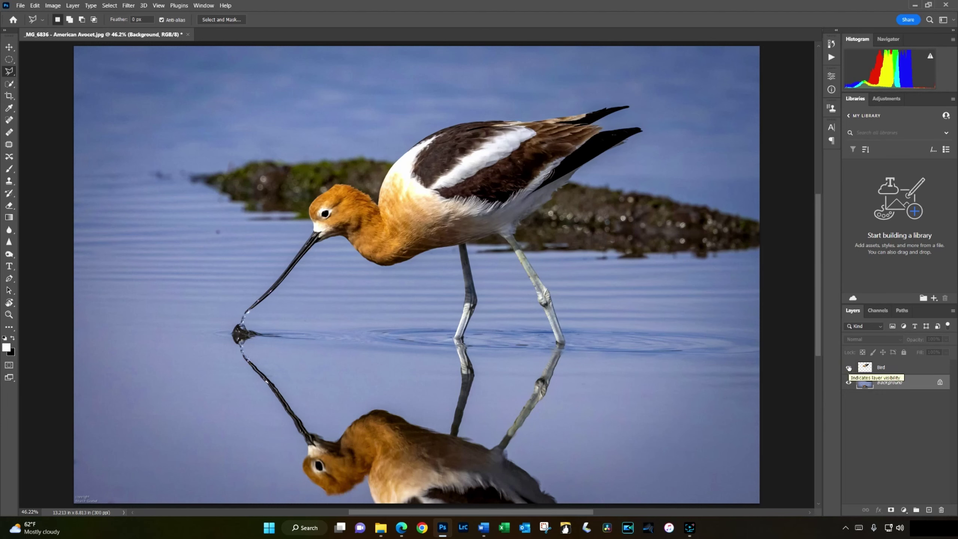
{"action": "left_click", "coordinate": [848, 367]}
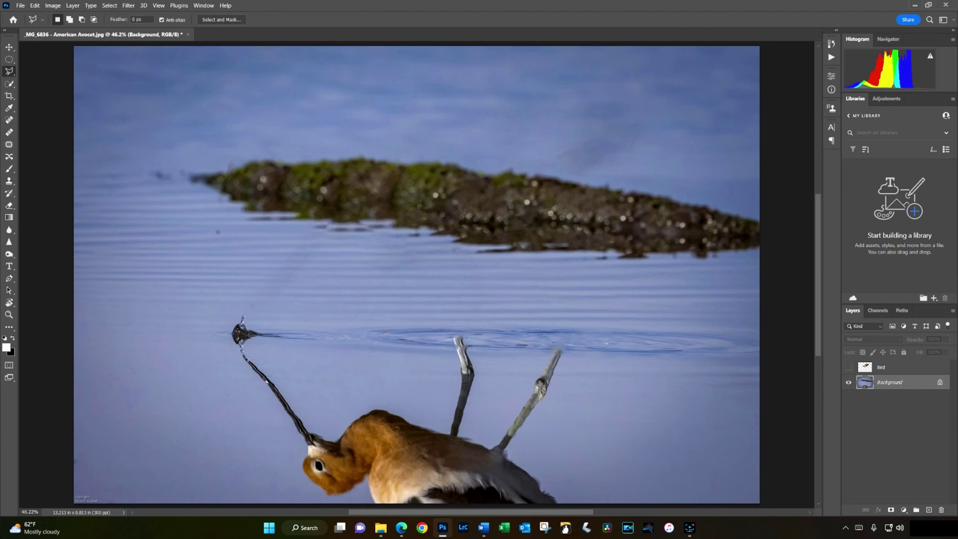
Set the Gradient tool to a black-to-white Foreground to Background Linear gradient with Perceptual method
{"action": "key", "text": "w"}
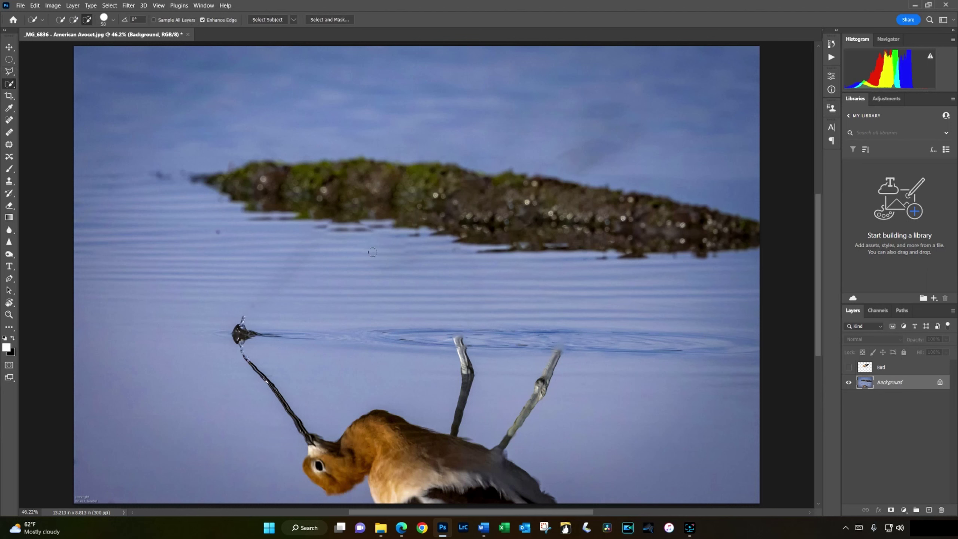
{"action": "left_click", "coordinate": [9, 218]}
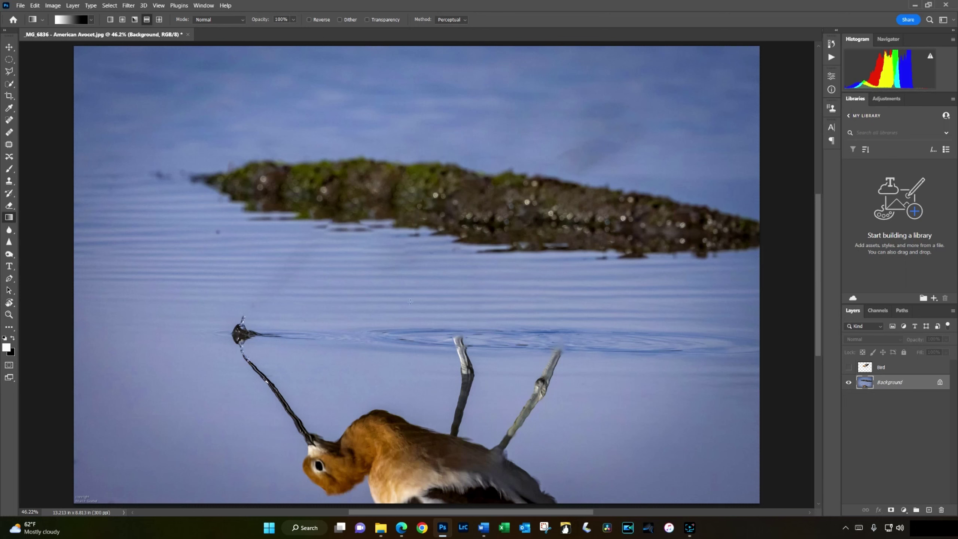
{"action": "key", "text": "x"}
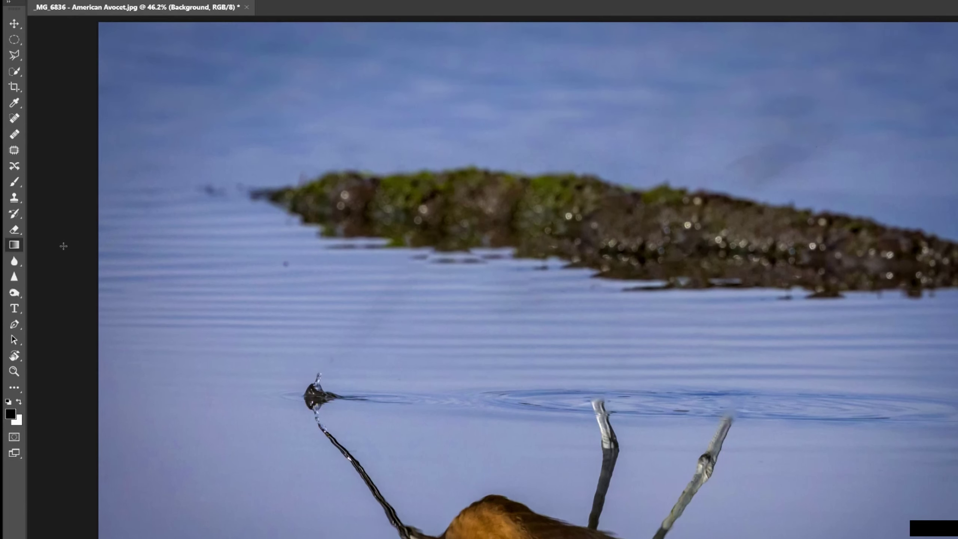
{"action": "left_click", "coordinate": [12, 246]}
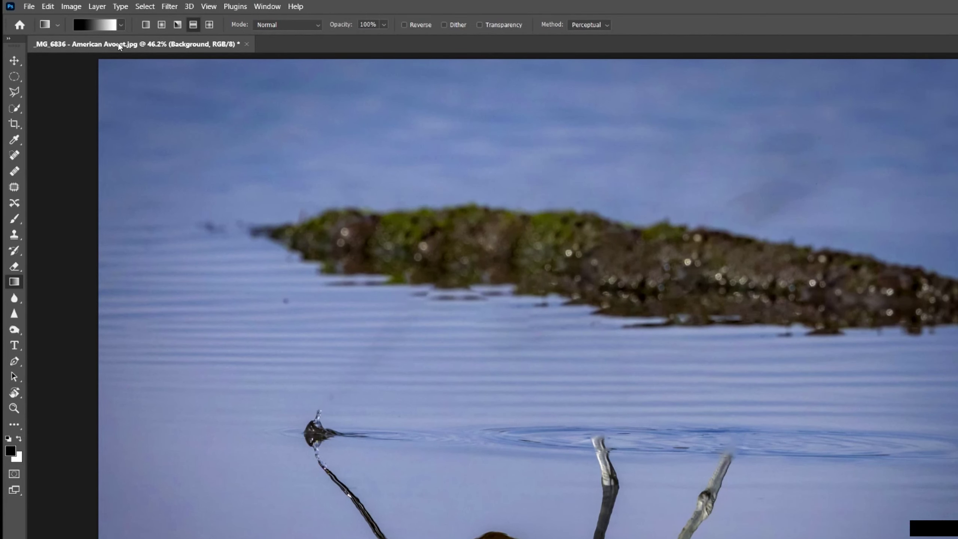
{"action": "left_click", "coordinate": [122, 25]}
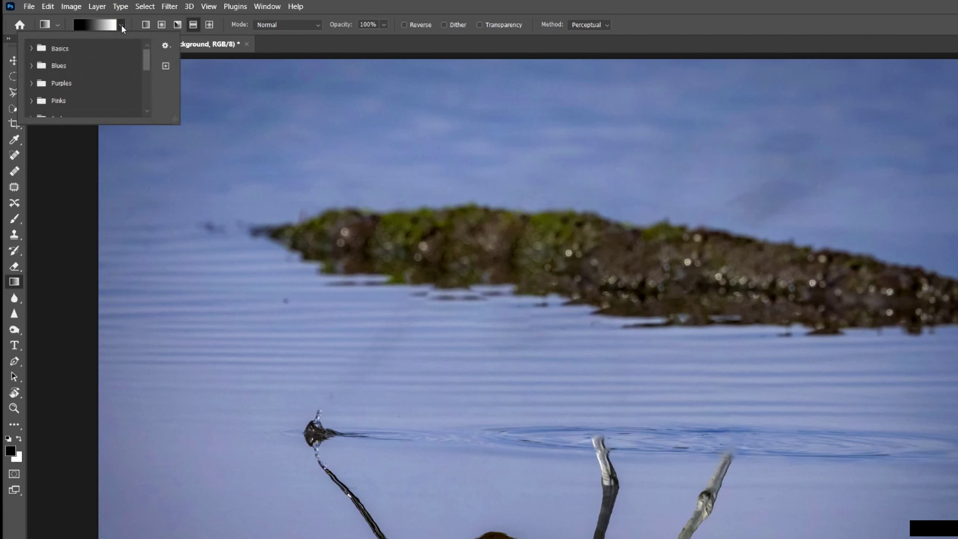
{"action": "left_click", "coordinate": [36, 49]}
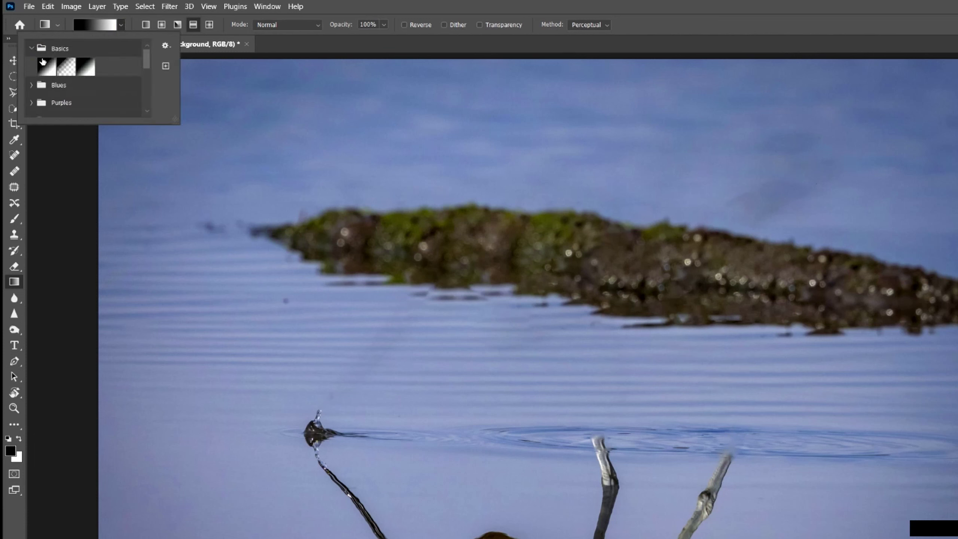
{"action": "left_click", "coordinate": [49, 71]}
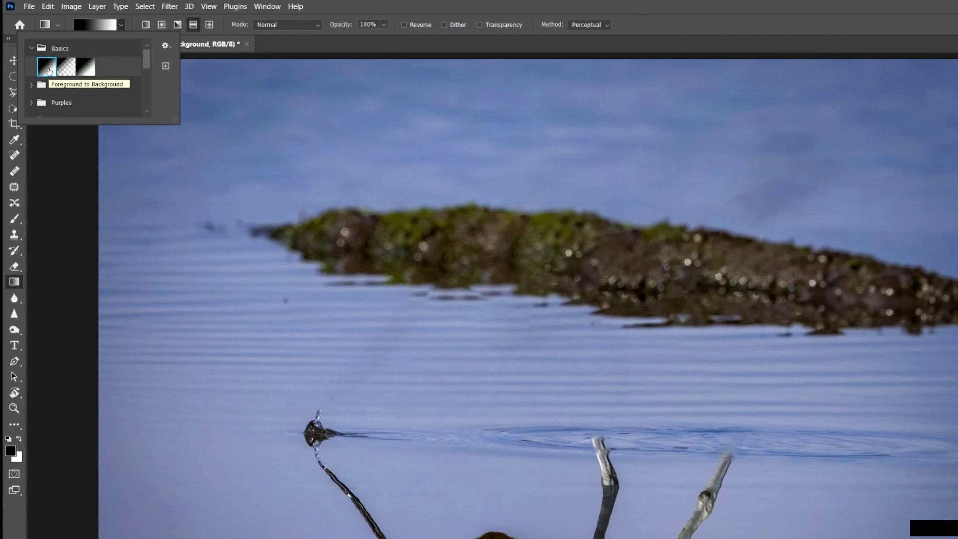
{"action": "left_click", "coordinate": [145, 26]}
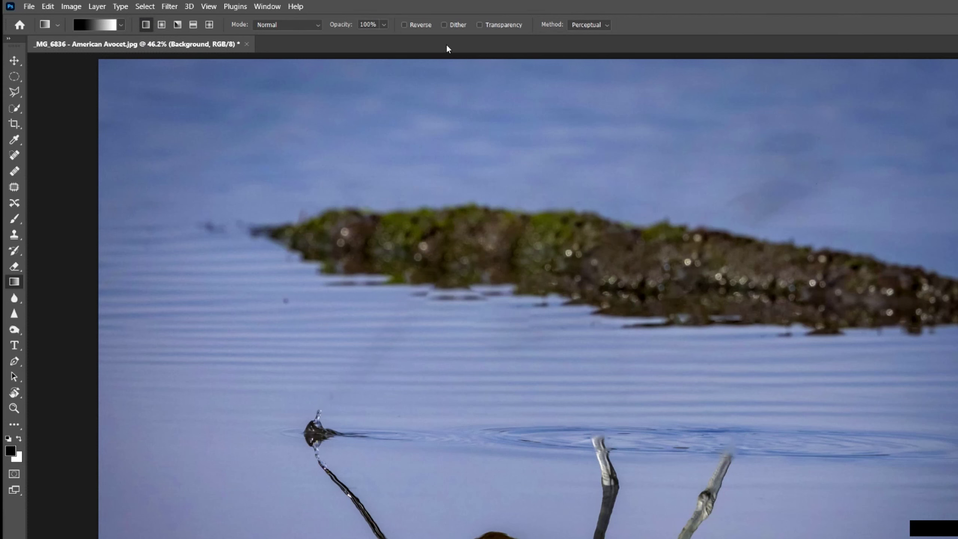
{"action": "left_click", "coordinate": [606, 25]}
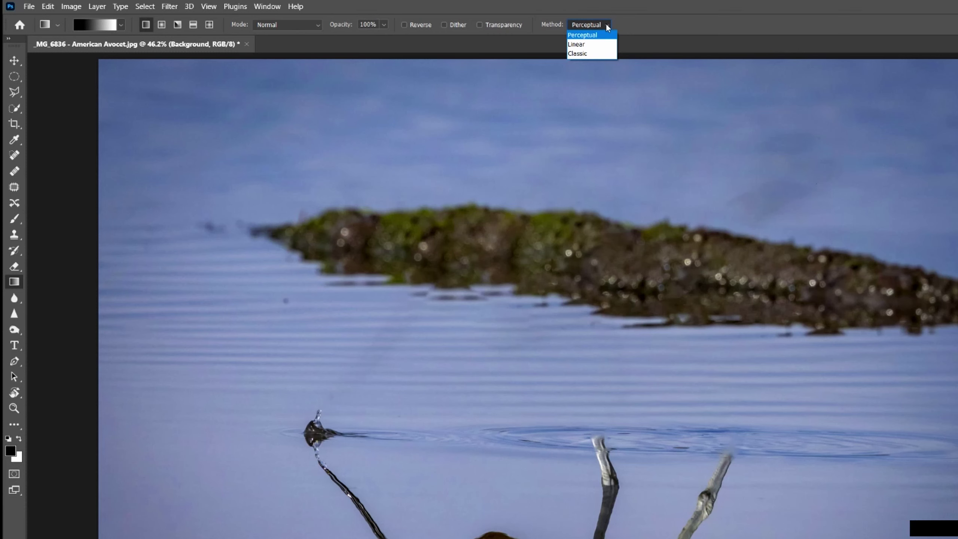
{"action": "left_click", "coordinate": [605, 25]}
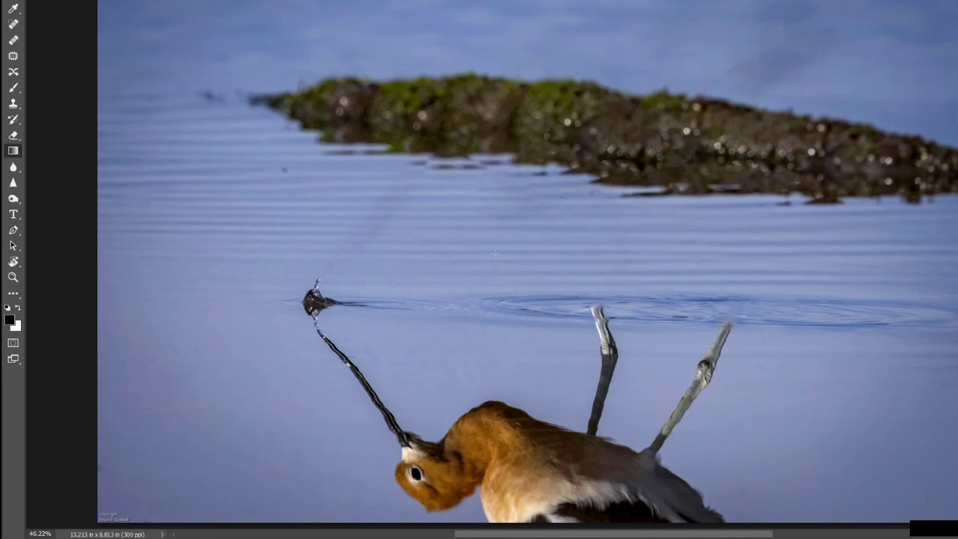
In Quick Mask, drag a gradient from the lower water up to the mud bank and convert it to a selection
{"action": "left_click", "coordinate": [15, 345]}
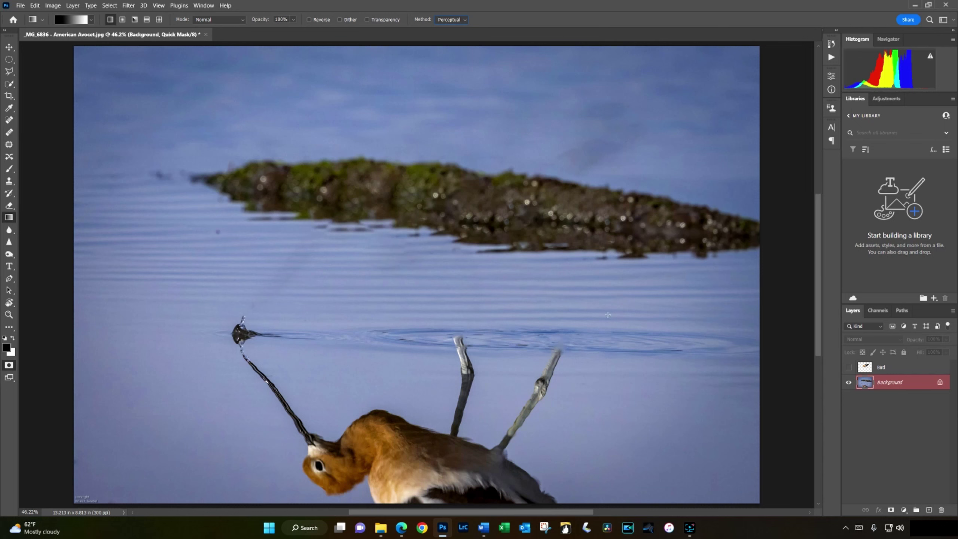
{"action": "left_click", "coordinate": [615, 294]}
{"action": "left_click_drag", "start_coordinate": [614, 261], "coordinate": [612, 239]}
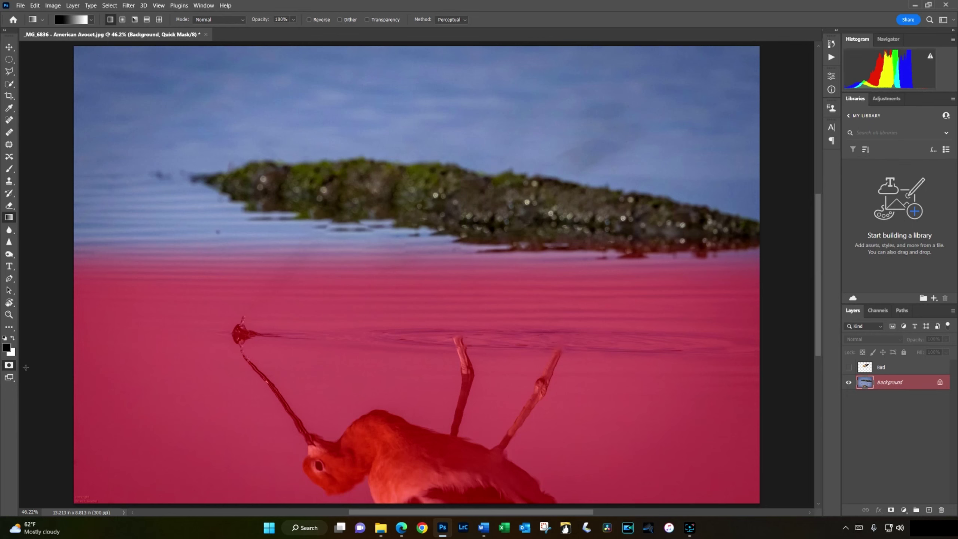
{"action": "left_click", "coordinate": [9, 366]}
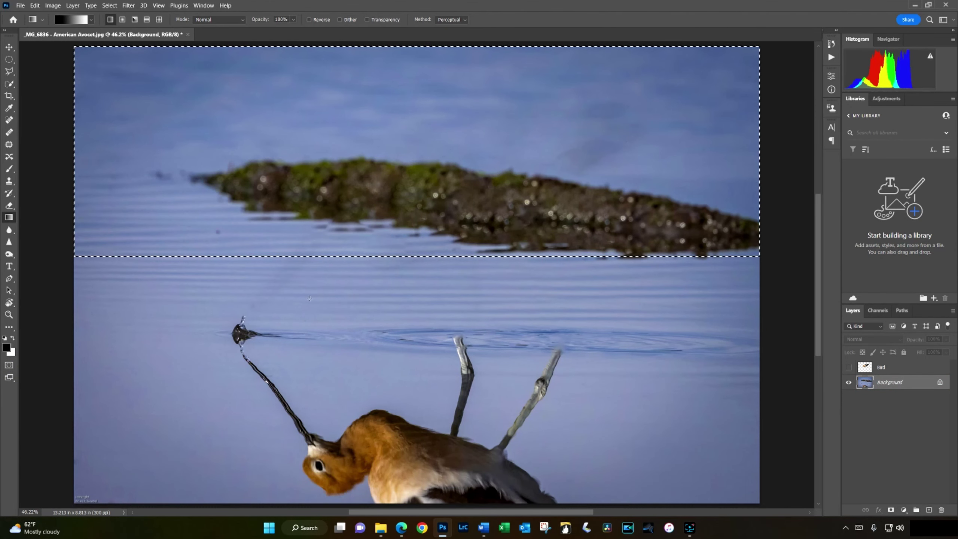
Open Filter > Blur > Lens Blur and toggle its preview to compare with the original
{"action": "key", "text": "ctrl+d"}
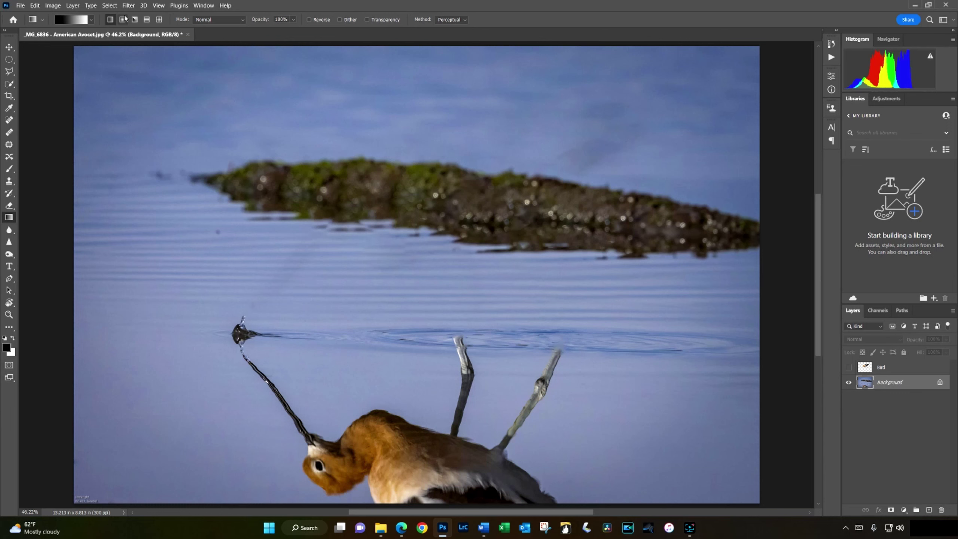
{"action": "left_click", "coordinate": [130, 6]}
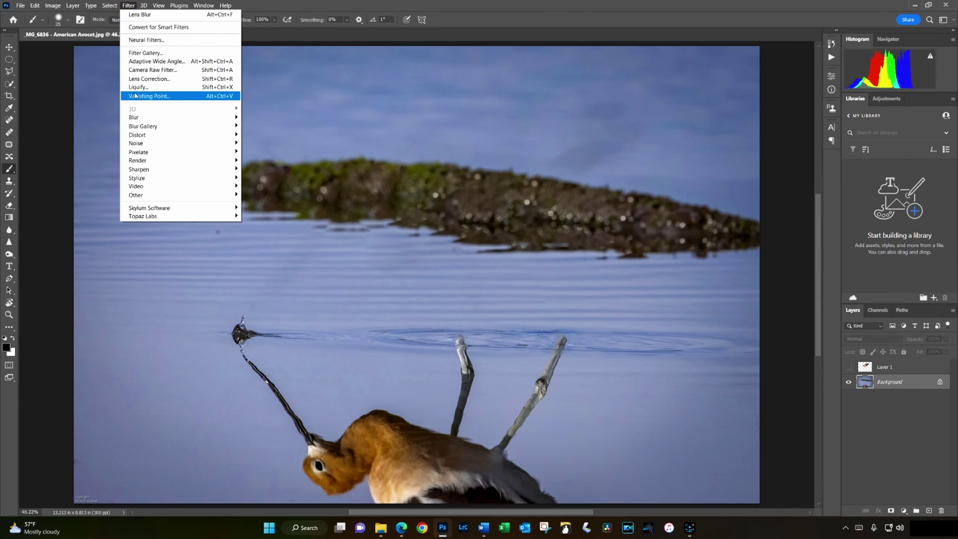
{"action": "mouse_move", "coordinate": [178, 117]}
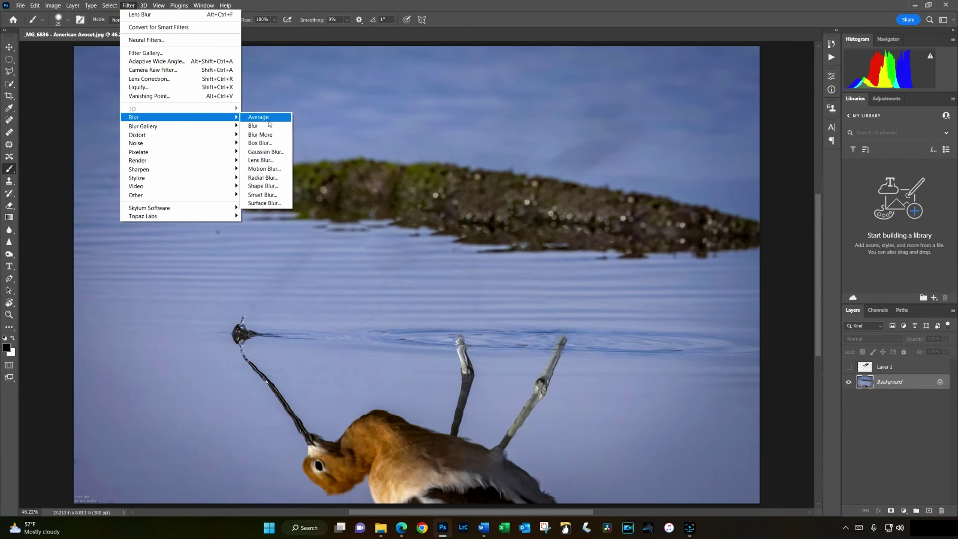
{"action": "left_click", "coordinate": [279, 161]}
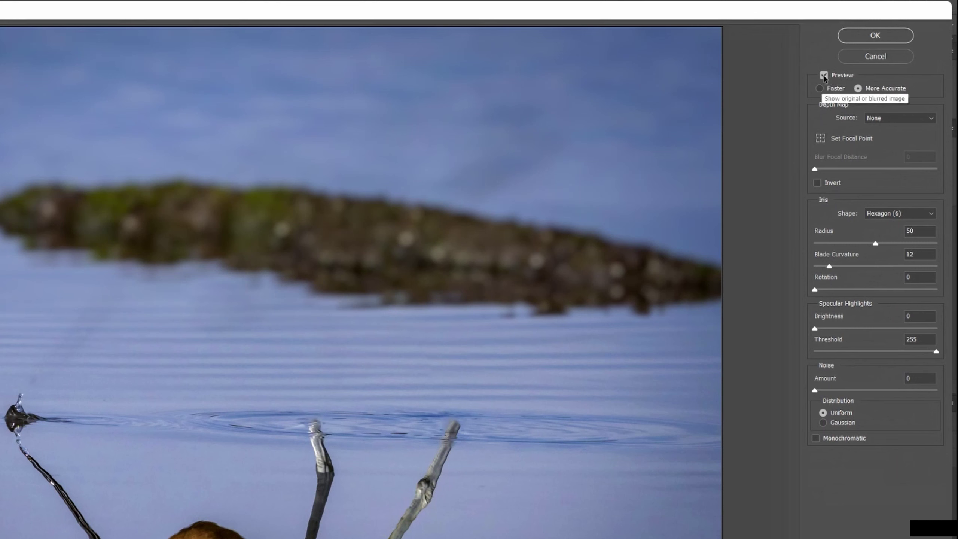
{"action": "left_click", "coordinate": [823, 76]}
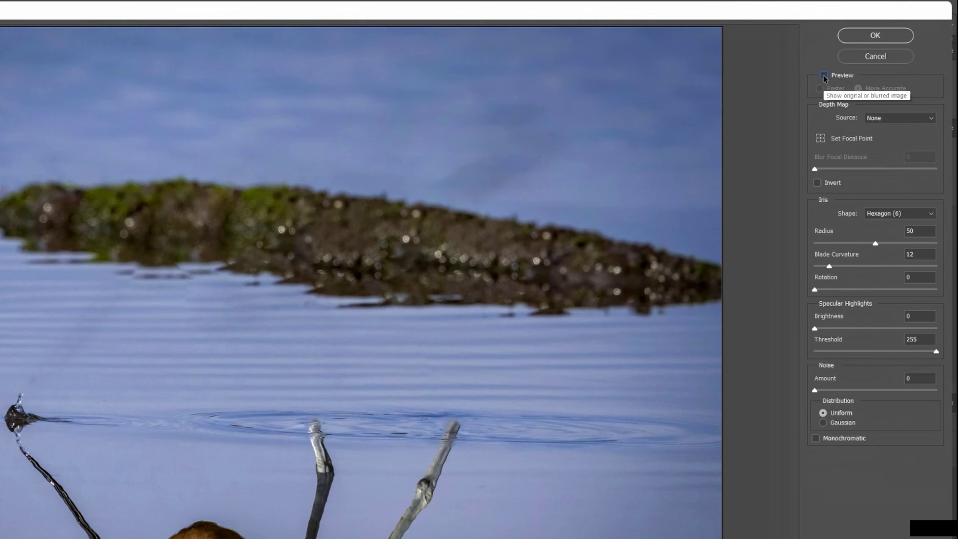
{"action": "left_click", "coordinate": [823, 76]}
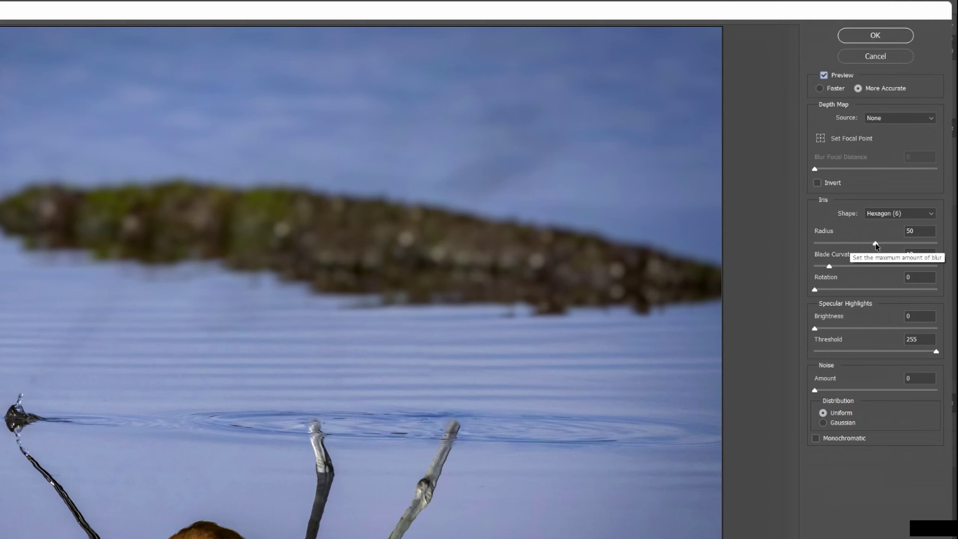
Lower the blur radius to 14, then raise it to 65 and apply the Lens Blur
{"action": "left_click_drag", "start_coordinate": [875, 244], "coordinate": [831, 247]}
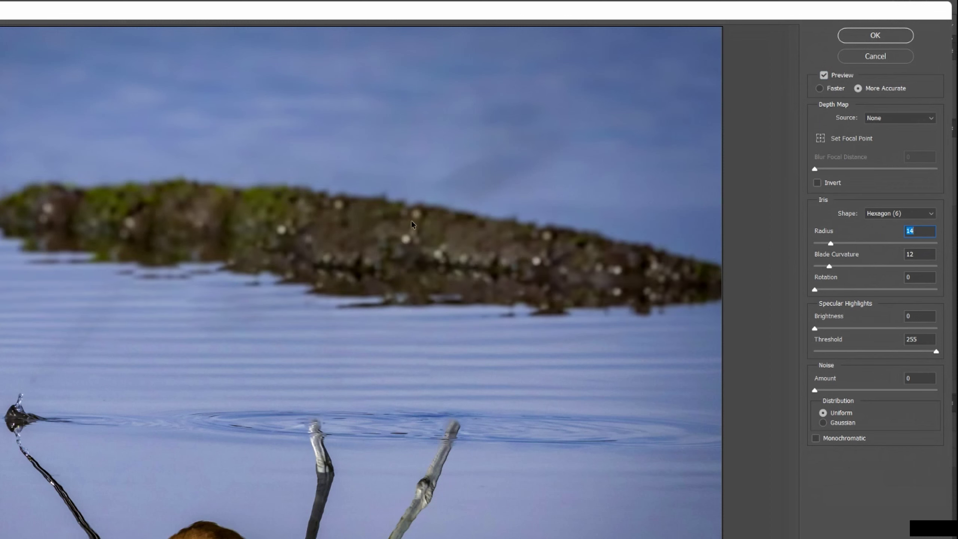
{"action": "left_click", "coordinate": [832, 244]}
{"action": "left_click_drag", "start_coordinate": [834, 246], "coordinate": [913, 244]}
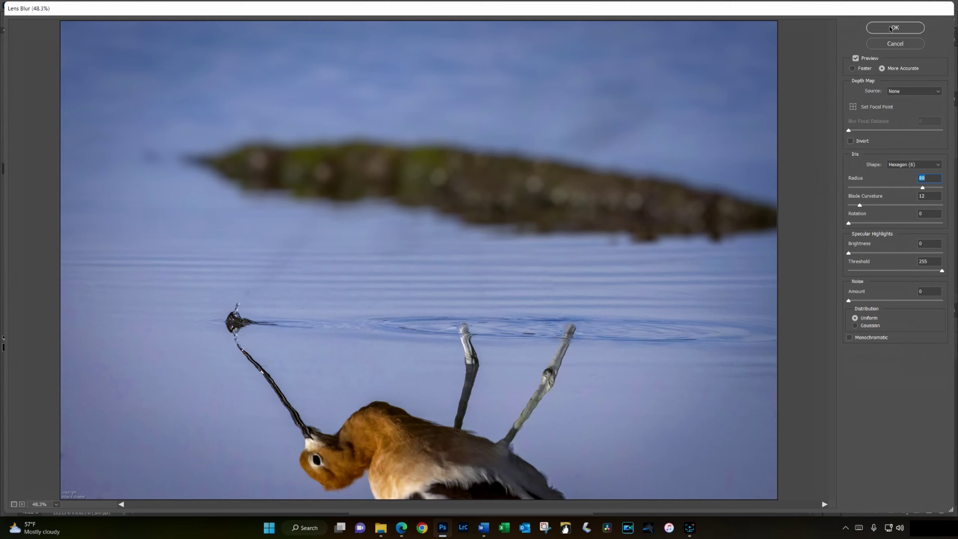
{"action": "left_click", "coordinate": [890, 29]}
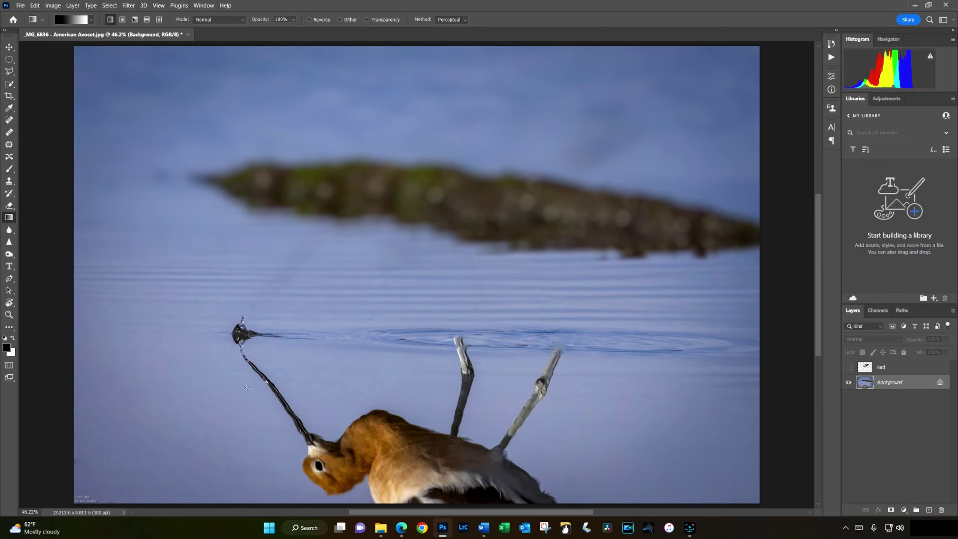
Draw a top-down gradient in Quick Mask so only the bottom water strip becomes selected
{"action": "left_click", "coordinate": [9, 365]}
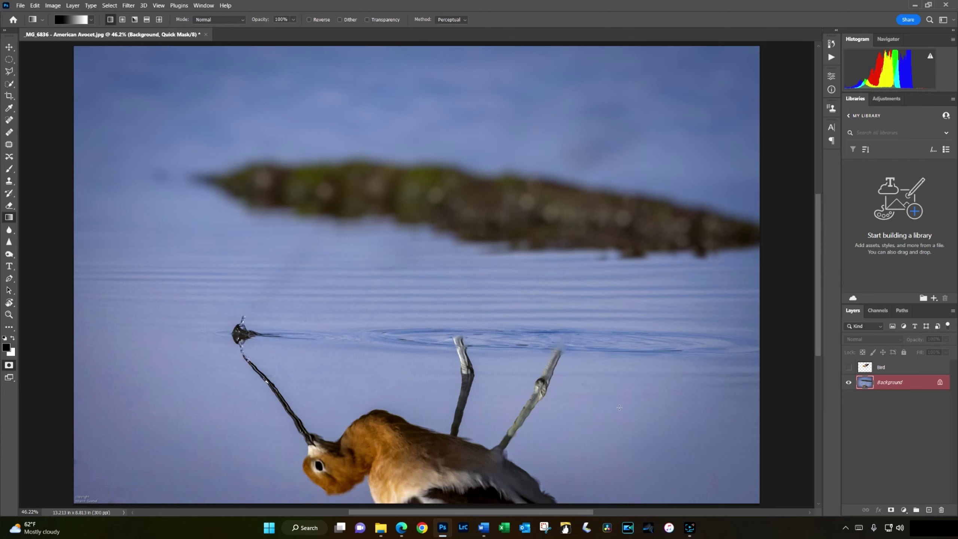
{"action": "left_click_drag", "start_coordinate": [619, 407], "coordinate": [619, 424]}
{"action": "left_click_drag", "start_coordinate": [622, 466], "coordinate": [622, 467]}
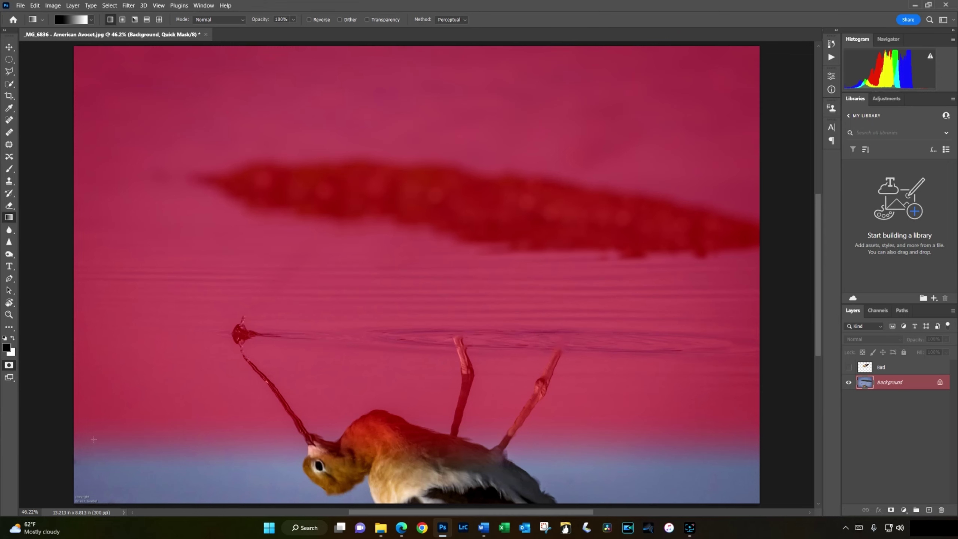
{"action": "left_click", "coordinate": [9, 364]}
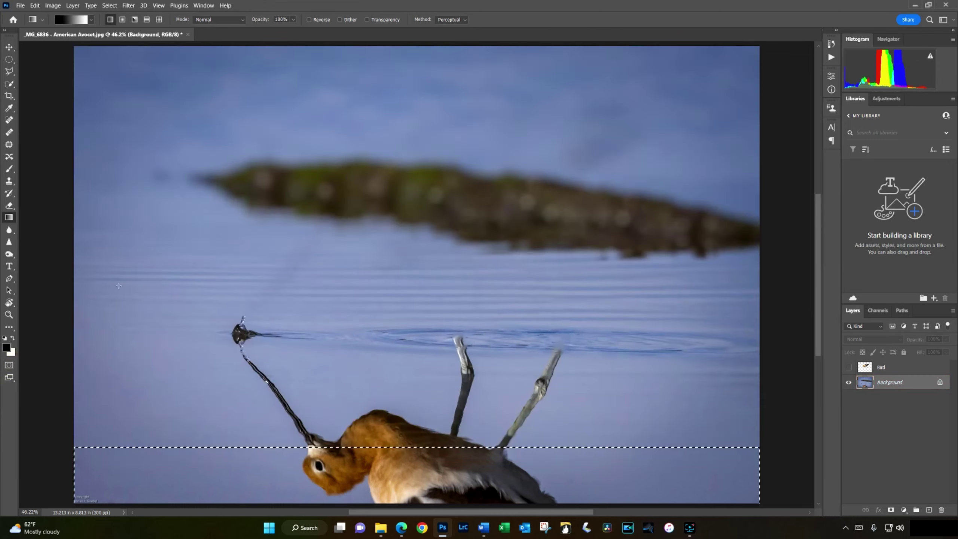
Apply a second Lens Blur at radius 80 to the foreground water strip along the bottom
{"action": "key", "text": "ctrl+d"}
{"action": "left_click", "coordinate": [128, 5]}
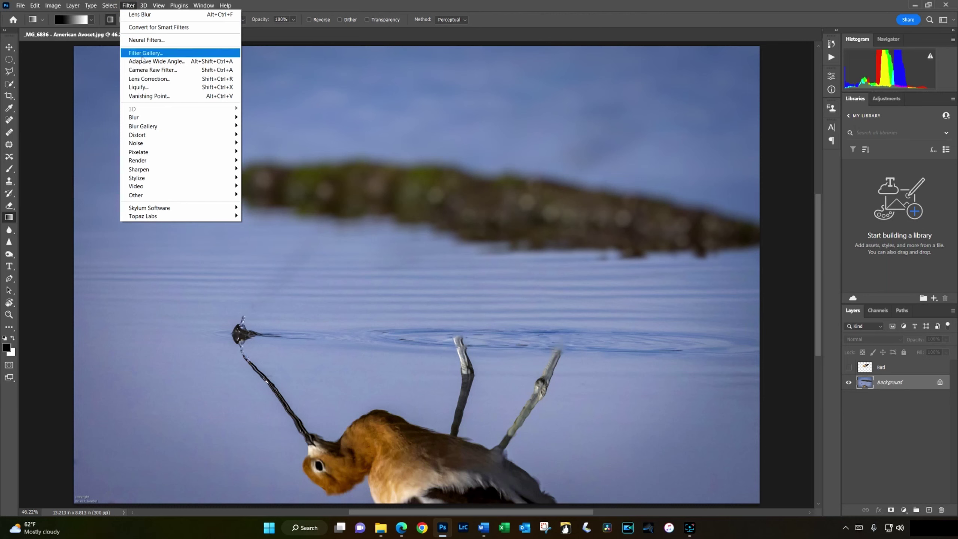
{"action": "mouse_move", "coordinate": [149, 117]}
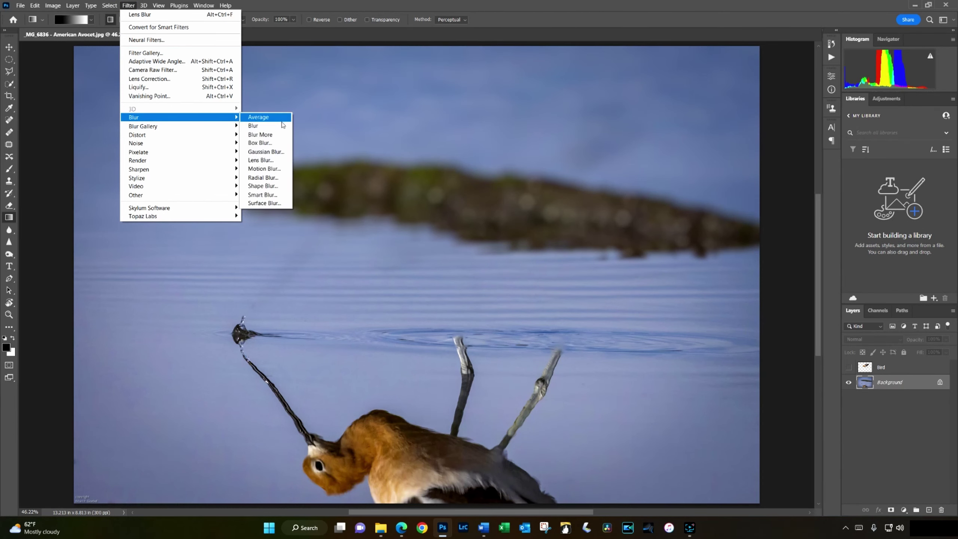
{"action": "left_click", "coordinate": [264, 160]}
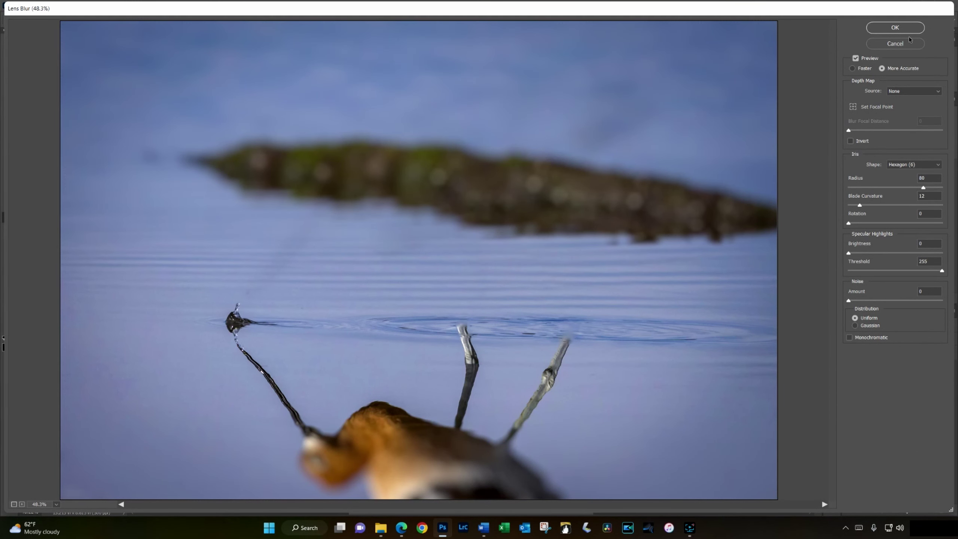
{"action": "left_click", "coordinate": [899, 27]}
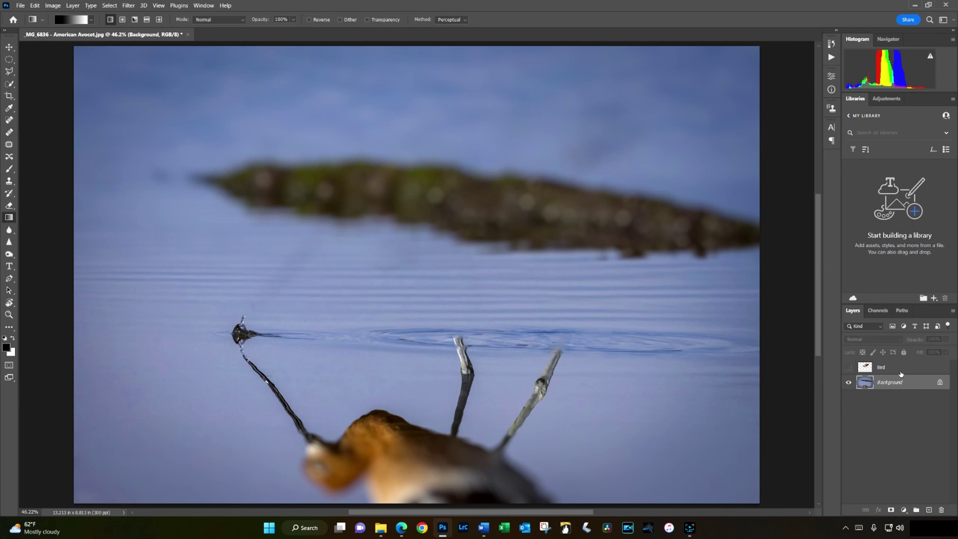
Make the sharp Bird layer visible again and save a History snapshot named 'After Blur'
{"action": "left_click", "coordinate": [847, 367]}
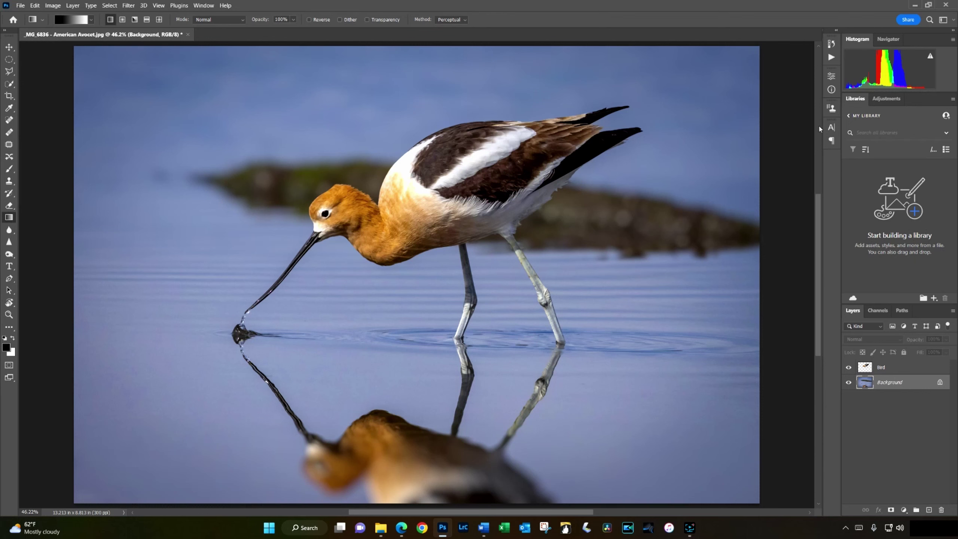
{"action": "left_click", "coordinate": [830, 43]}
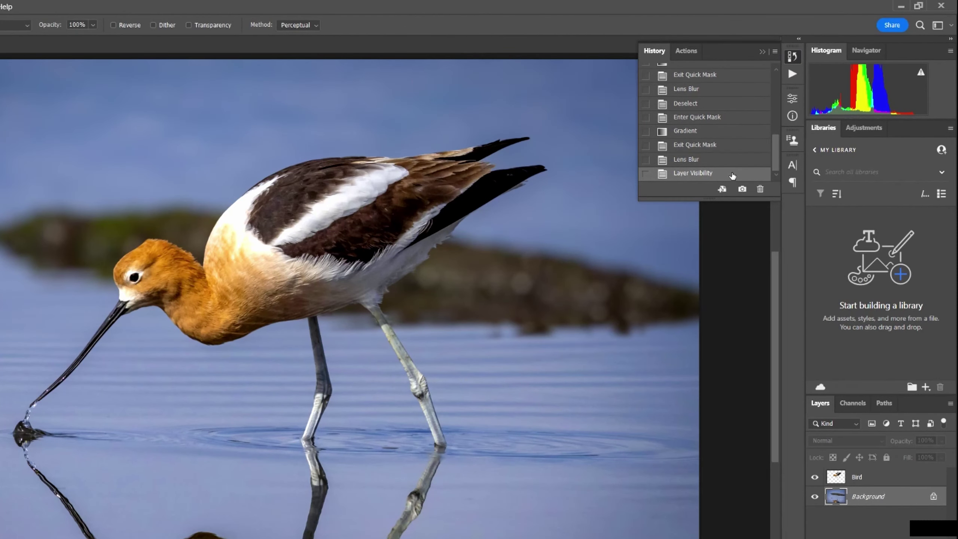
{"action": "right_click", "coordinate": [732, 175]}
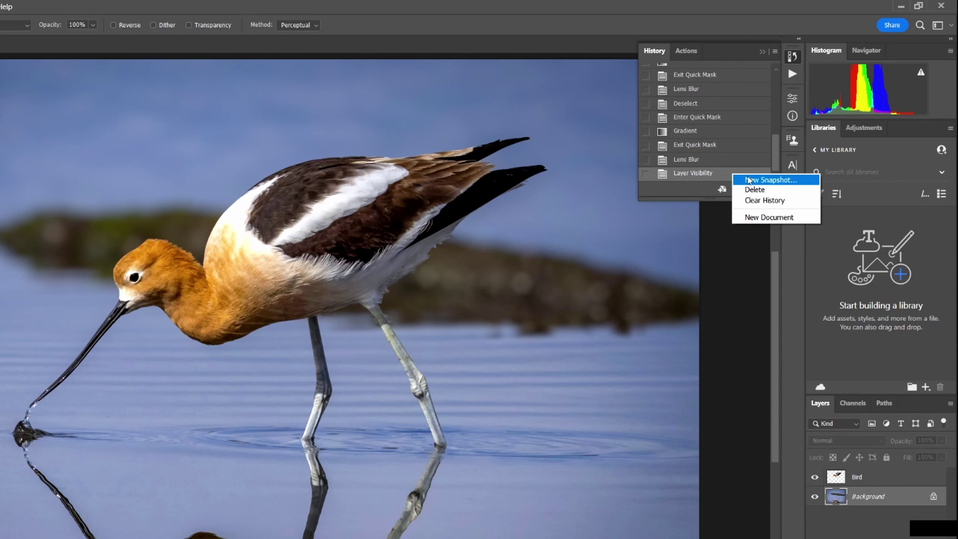
{"action": "left_click", "coordinate": [768, 180]}
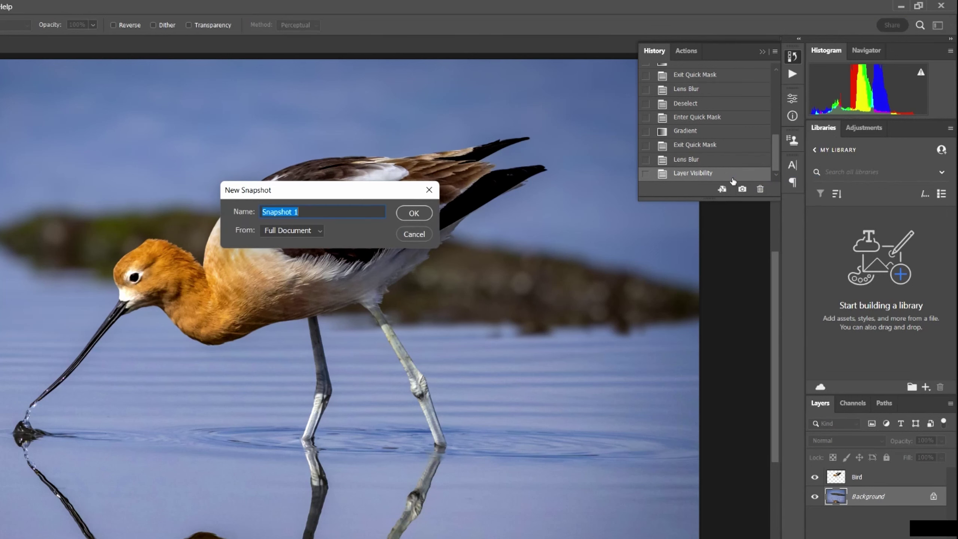
{"action": "type", "text": "After Blur"}
{"action": "key", "text": "Return"}
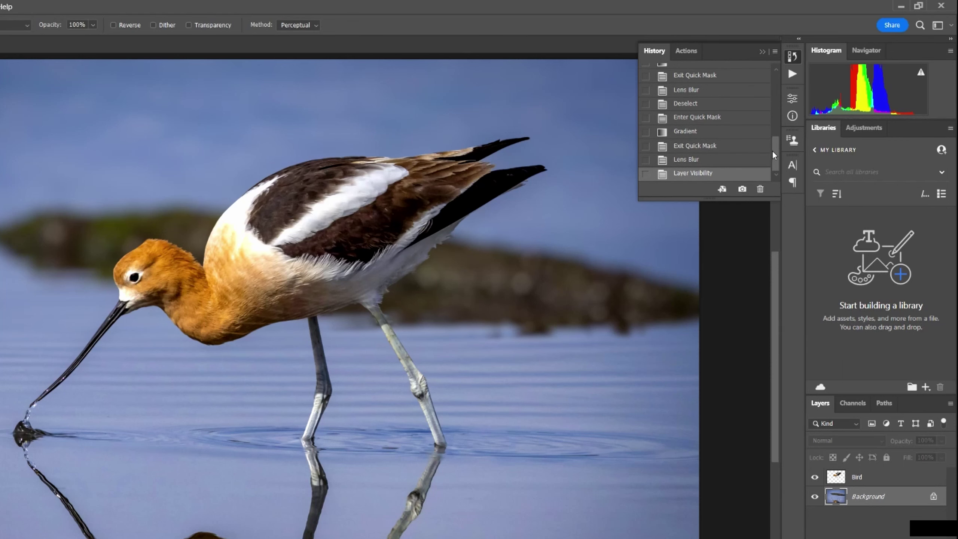
{"action": "left_click_drag", "start_coordinate": [773, 154], "coordinate": [775, 68]}
{"action": "left_click", "coordinate": [713, 87]}
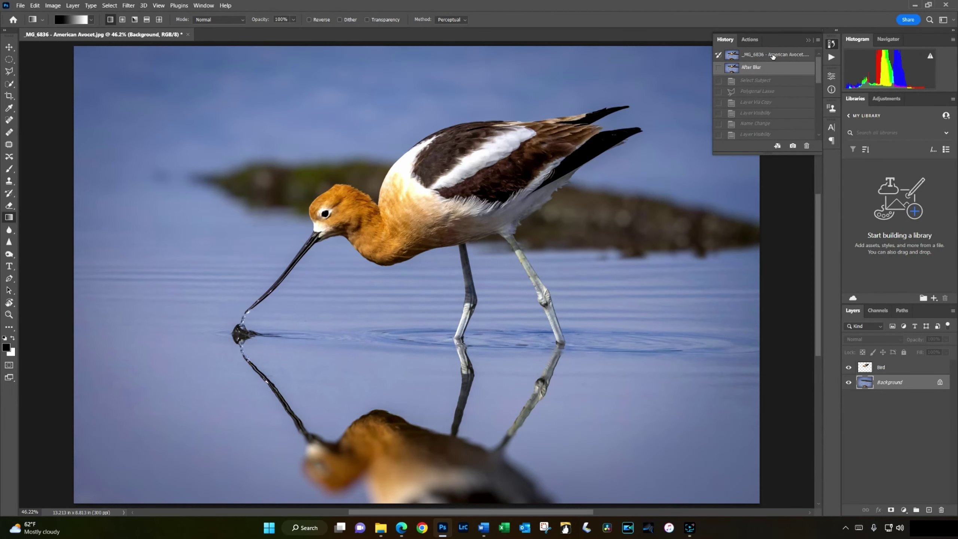
Compare the original snapshot with After Blur, then inspect the bird's head and bill at 100%
{"action": "left_click", "coordinate": [772, 55]}
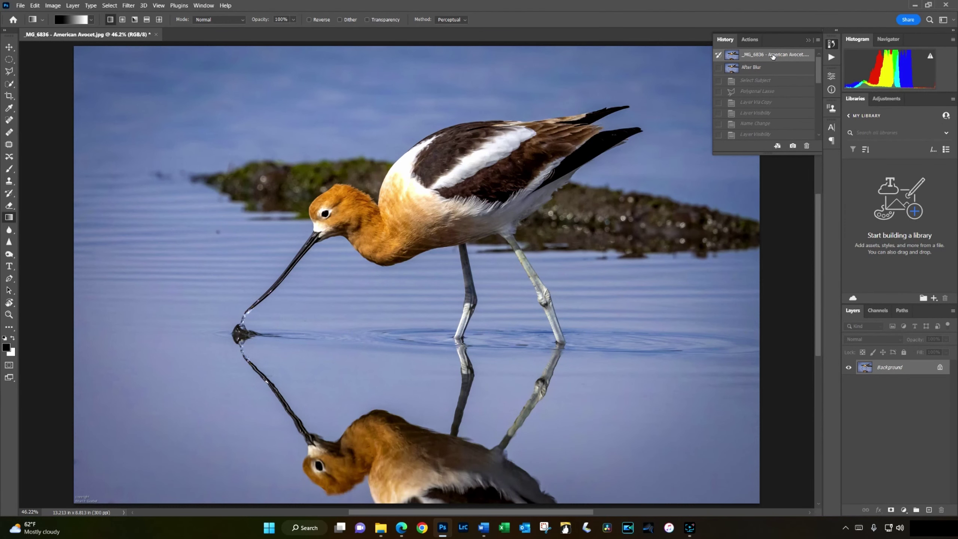
{"action": "left_click", "coordinate": [772, 68]}
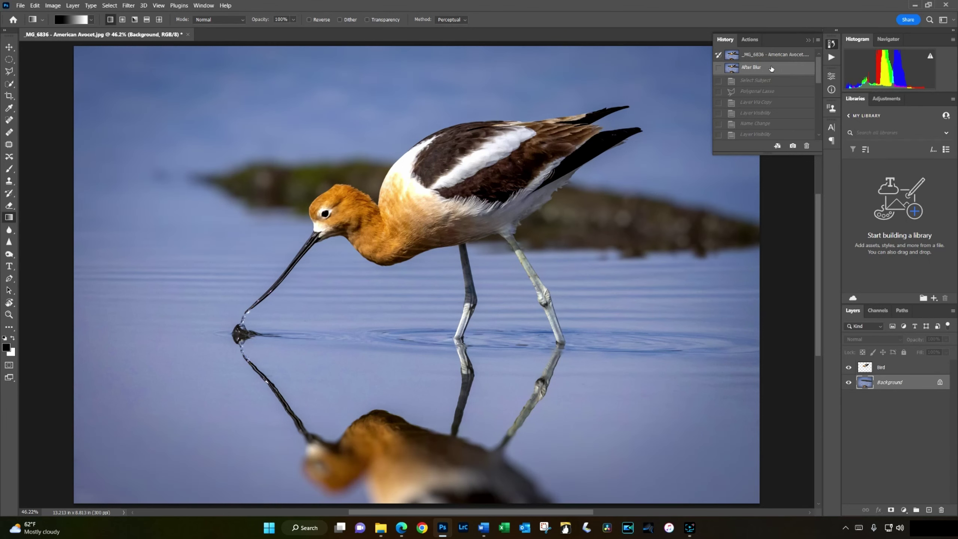
{"action": "left_click", "coordinate": [475, 313]}
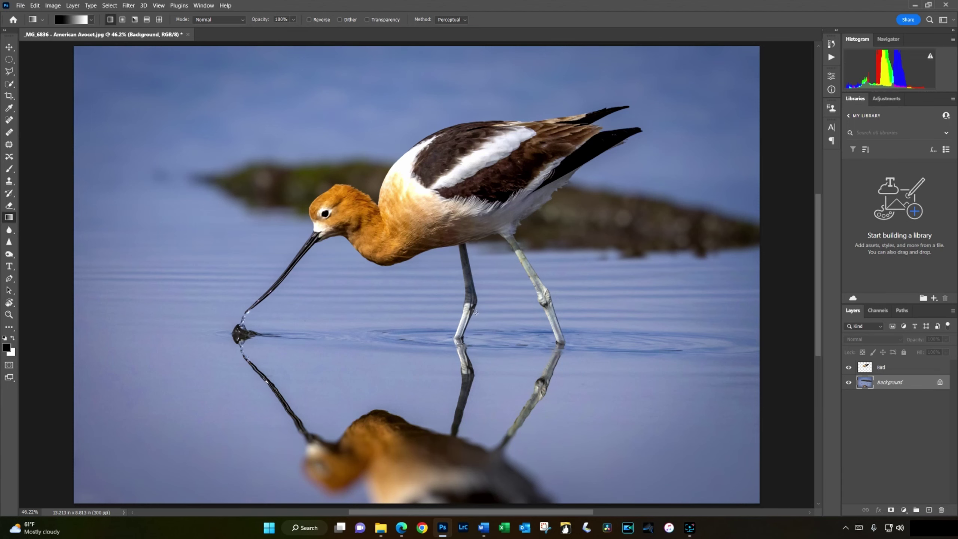
{"action": "key", "text": "ctrl+1"}
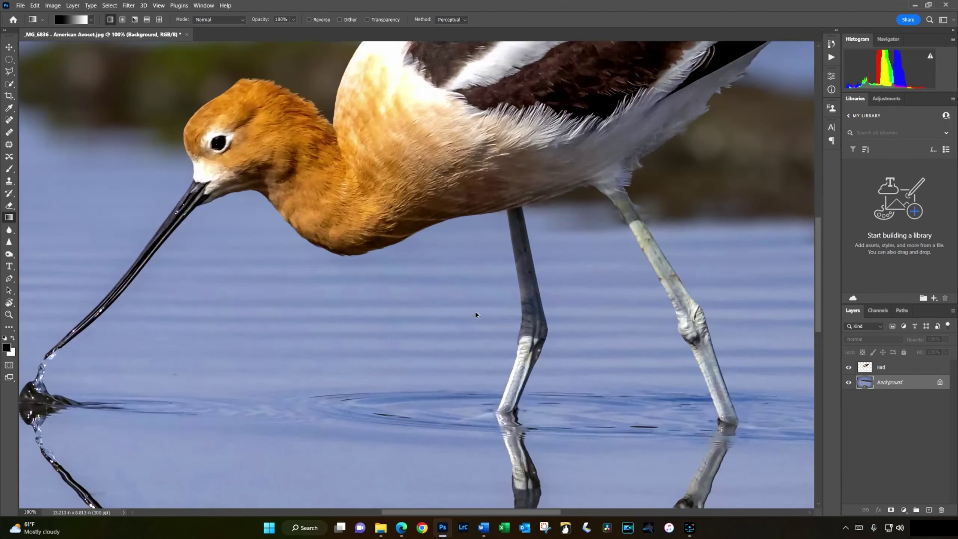
{"action": "left_click_drag", "start_coordinate": [316, 186], "coordinate": [484, 234]}
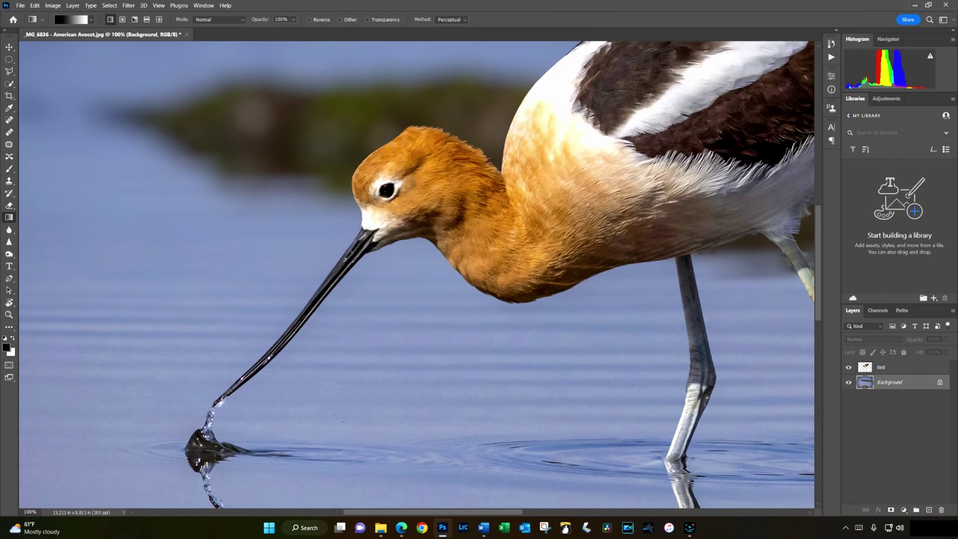